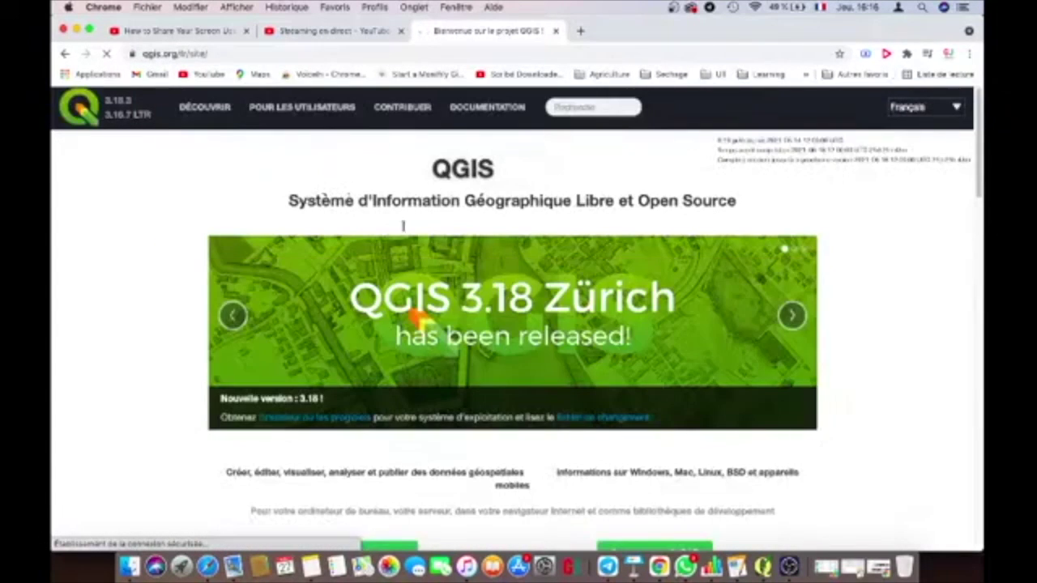
Look through the QGIS home page, from the release banner to the download options and the project news, and return to its beginning
scroll(201, 352, down, 2)
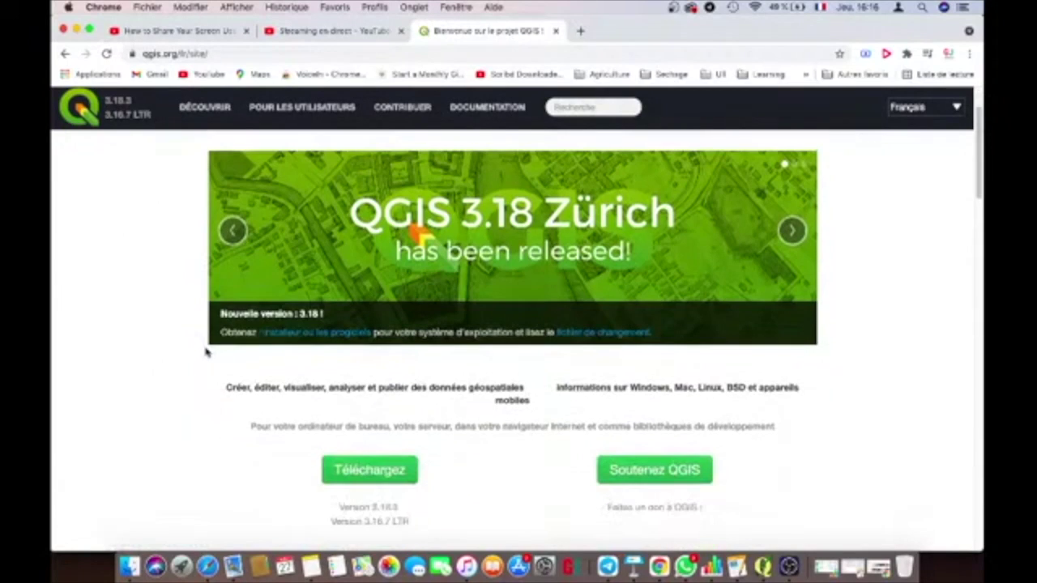
scroll(239, 350, down, 1)
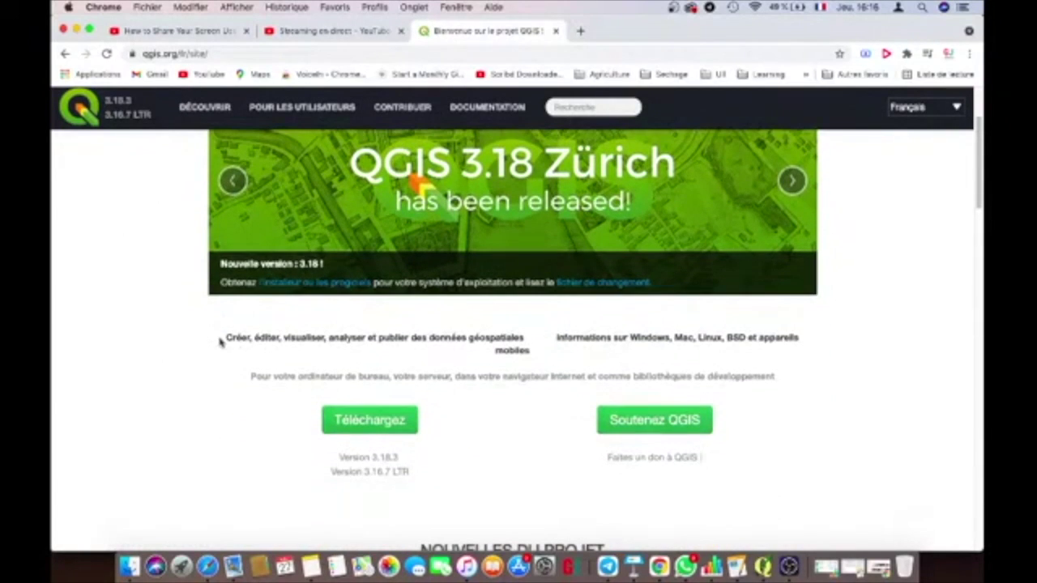
scroll(219, 343, down, 3)
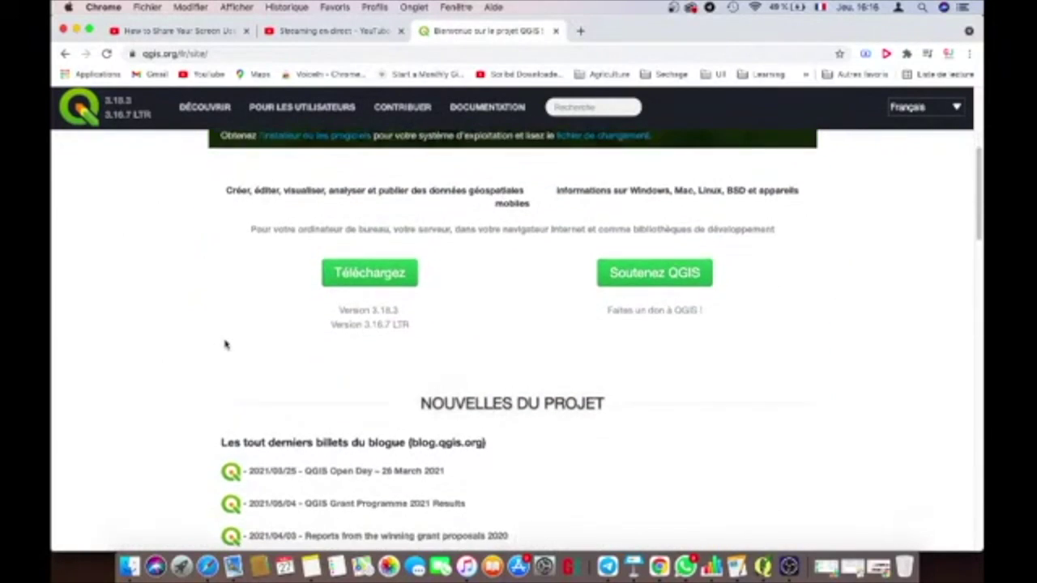
scroll(224, 345, down, 3)
scroll(166, 267, up, 6)
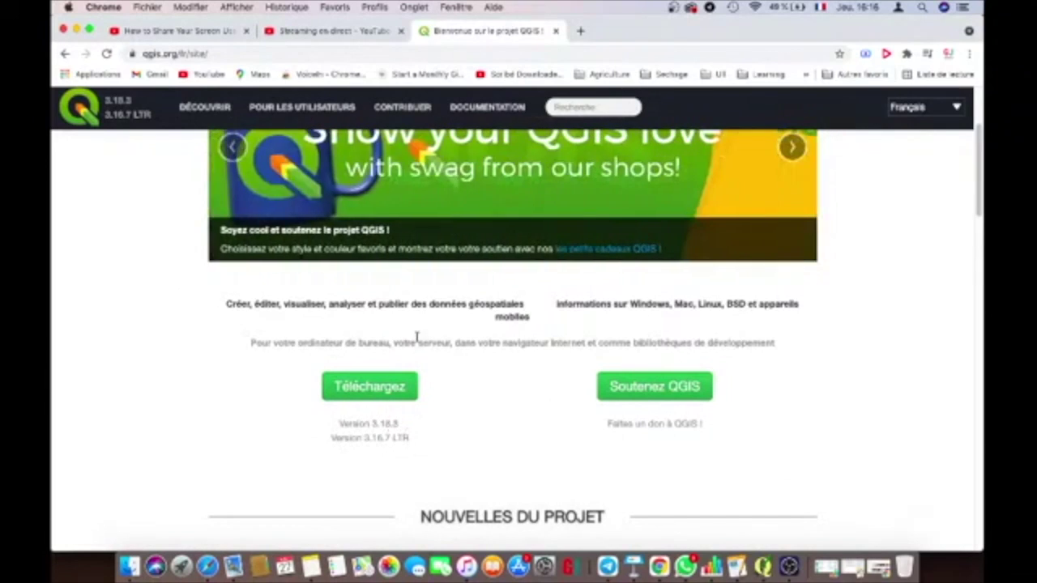
scroll(413, 340, up, 3)
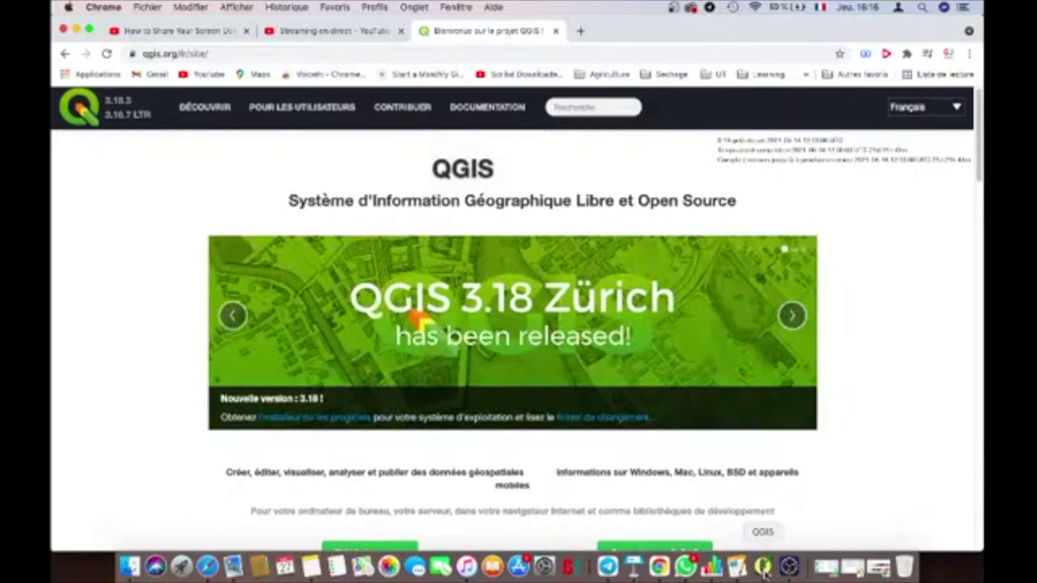
Switch to the already running QGIS 2.18, then launch the newer QGIS-LTR application
click(763, 567)
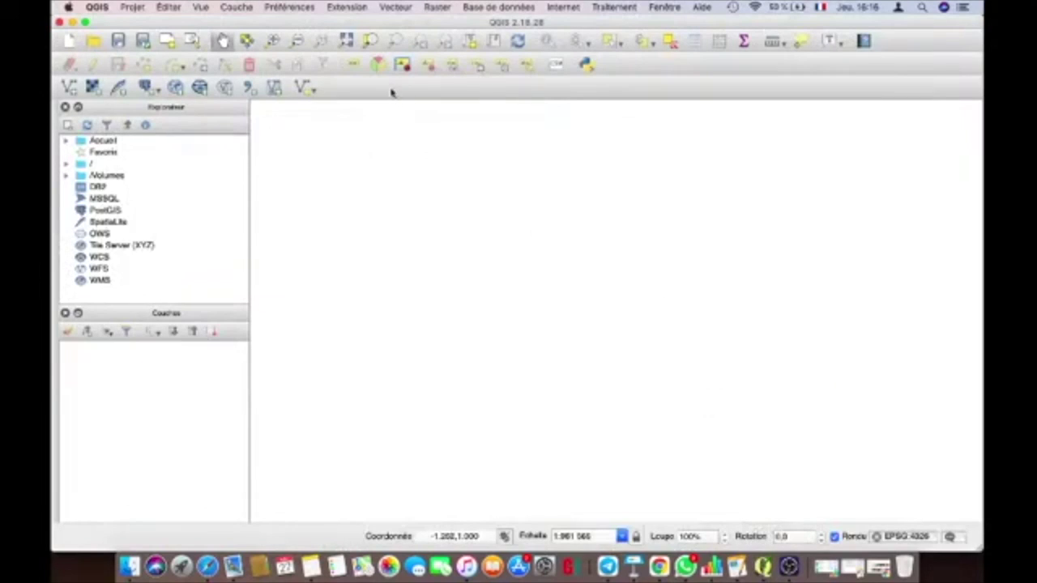
click(181, 568)
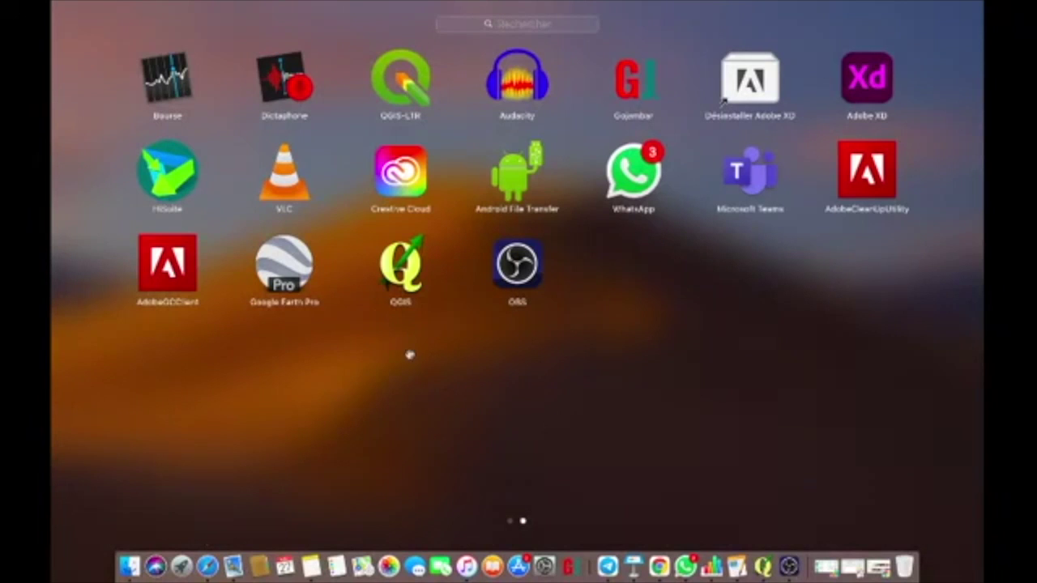
click(417, 97)
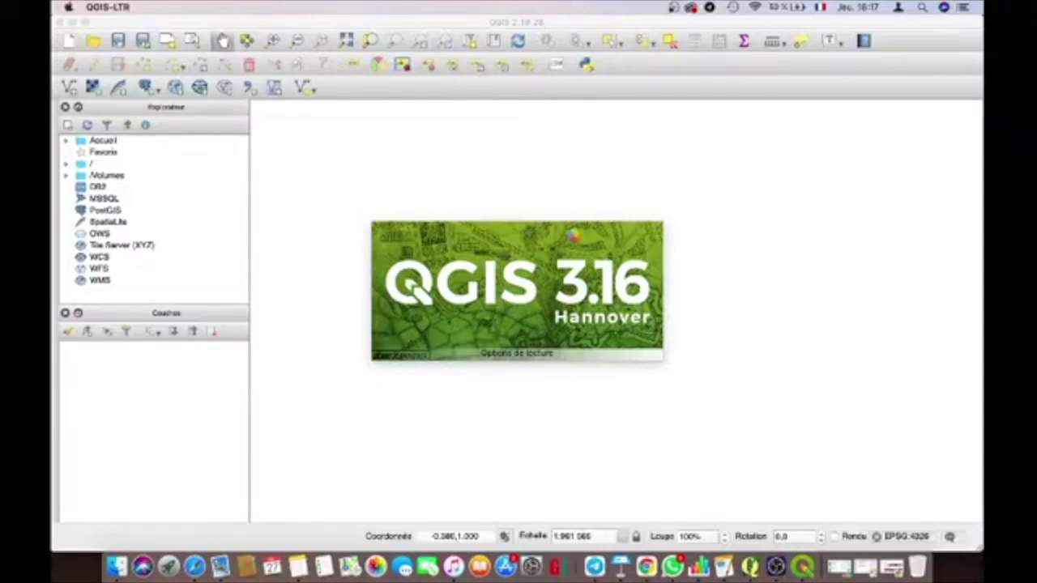
drag(267, 174, 269, 149)
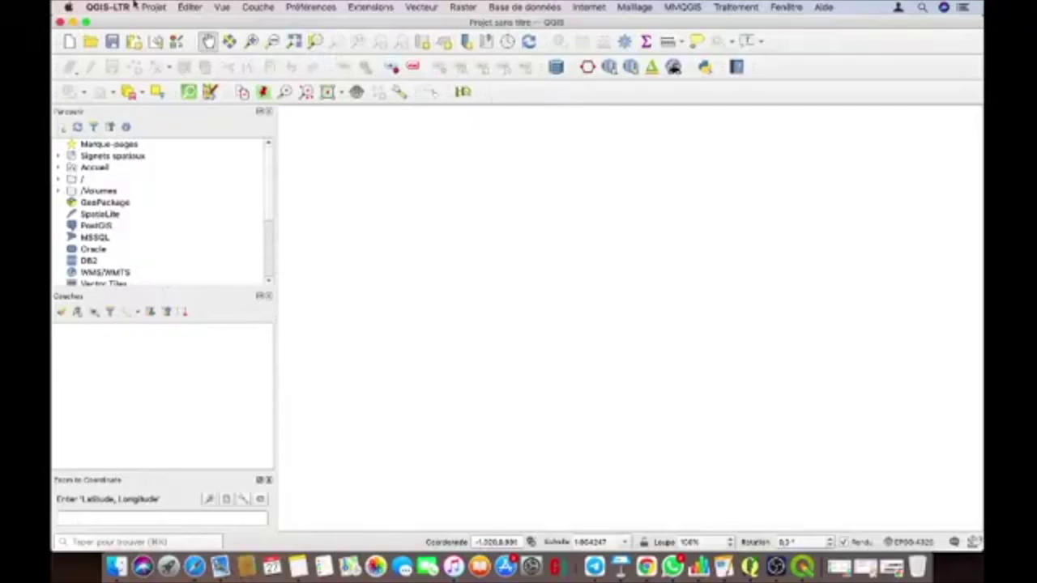
View the version information about QGIS-LTR and close it
click(97, 7)
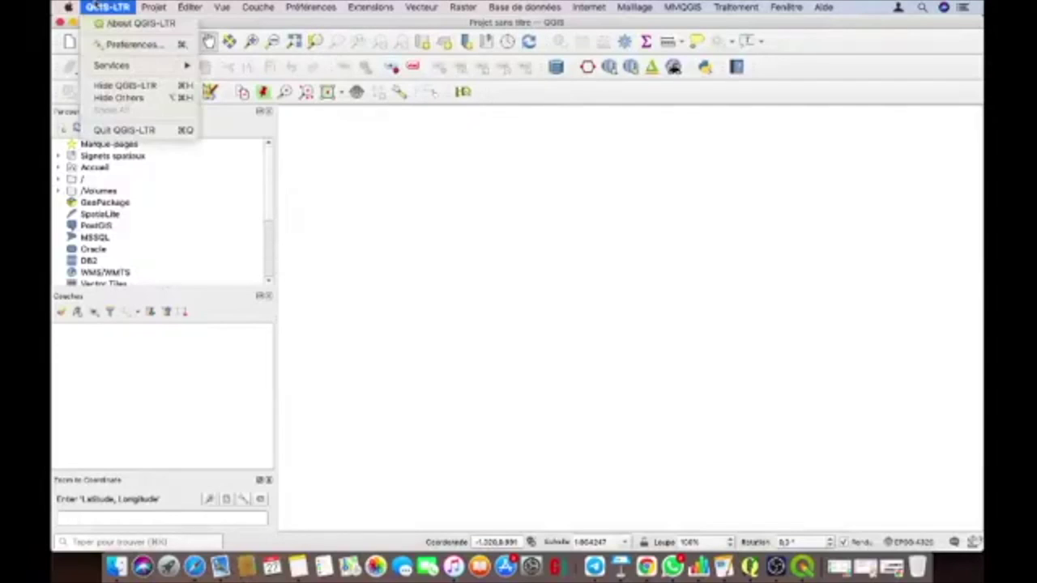
click(157, 26)
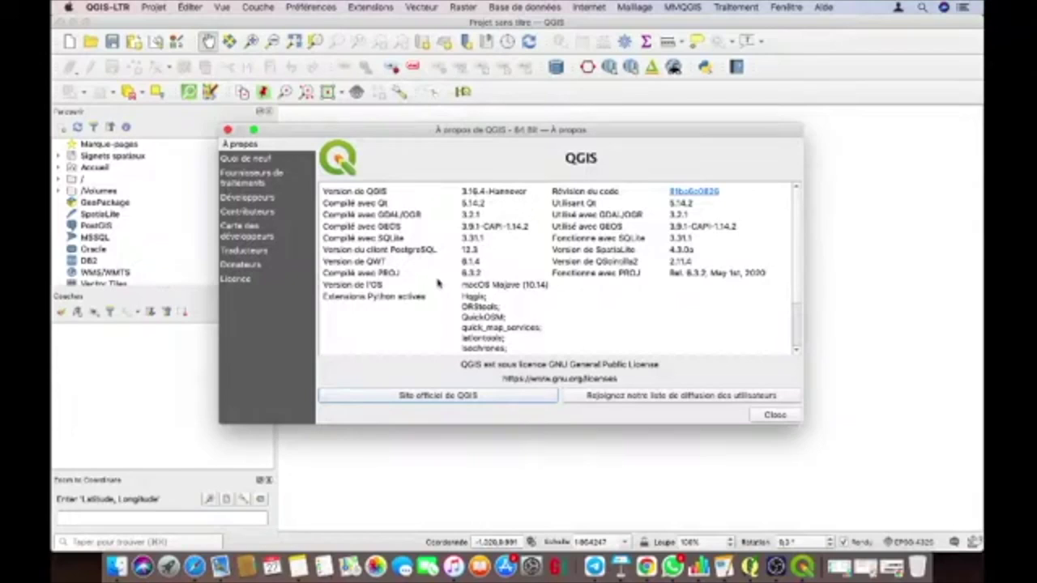
click(775, 415)
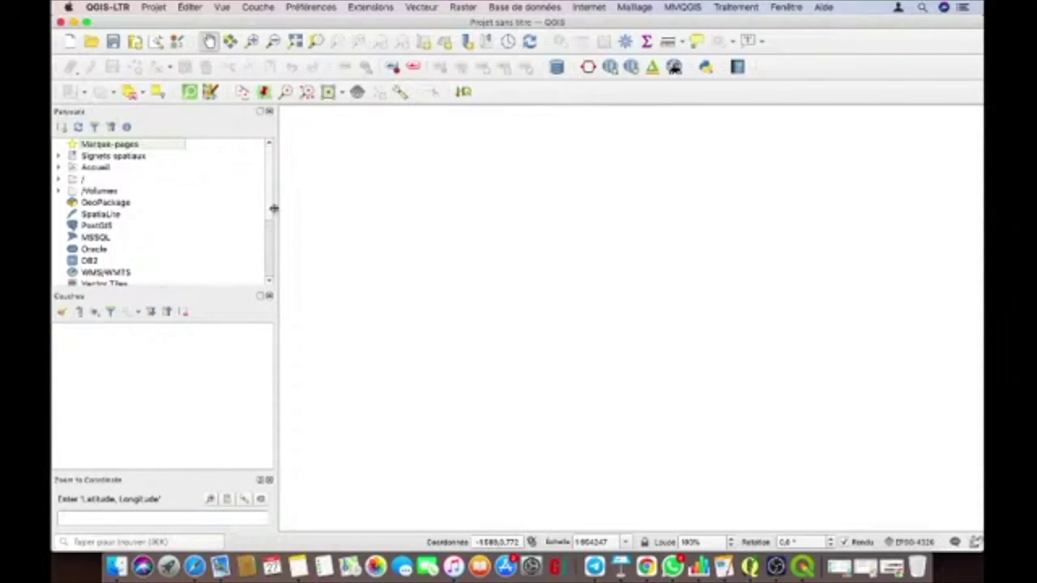
Look through the data sources in the browser tree, from the bookmarks to the XYZ Tiles and web services
mouse_move(270, 202)
mouse_down()
mouse_move(267, 250)
mouse_move(272, 201)
mouse_up()
drag(272, 216, 272, 236)
scroll(272, 236, down, 2)
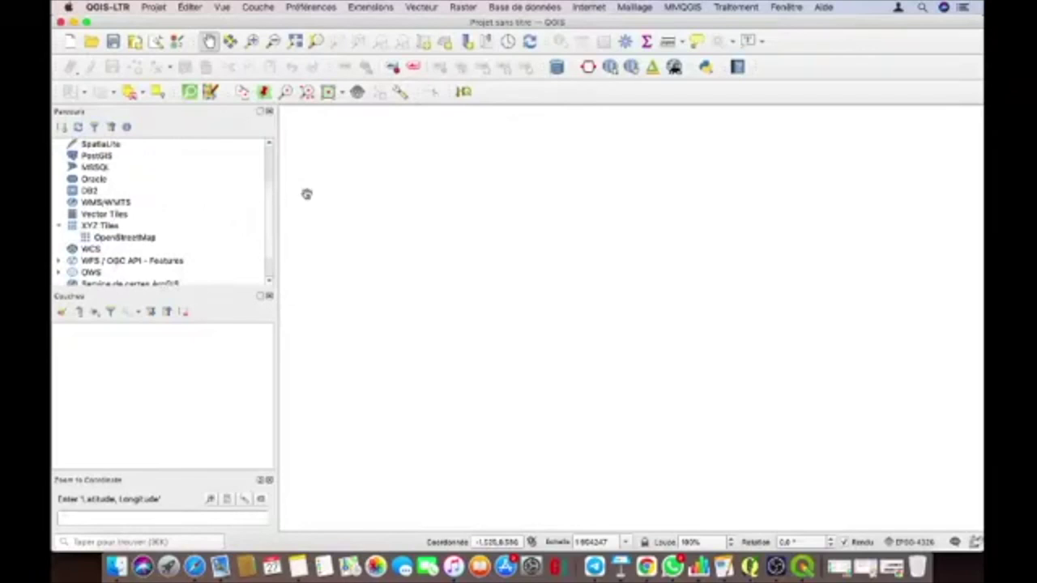
drag(271, 218, 273, 180)
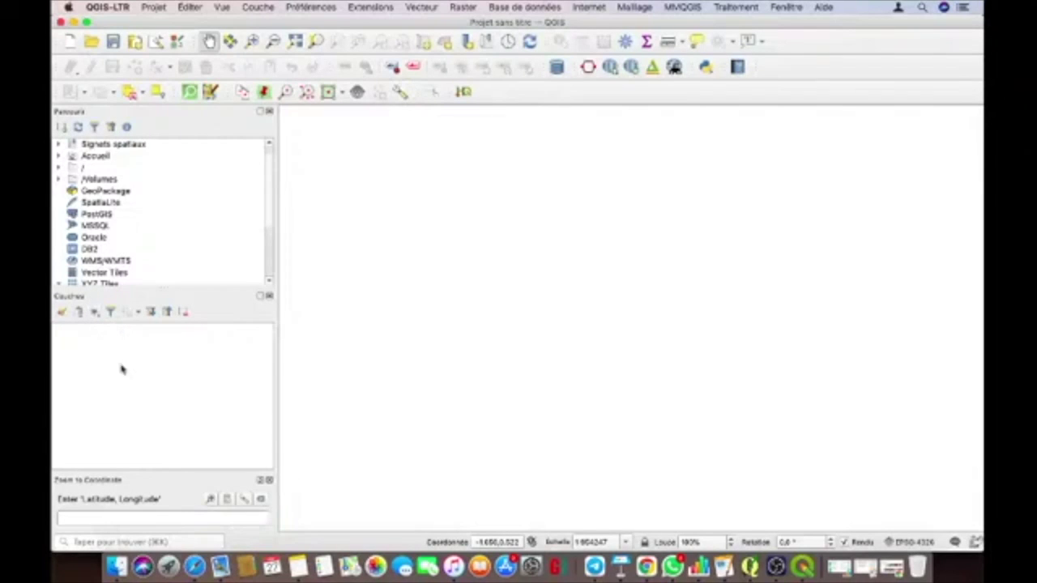
Close the Zoom to Coordinate panel and view the visibility options for layers without choosing one
click(269, 479)
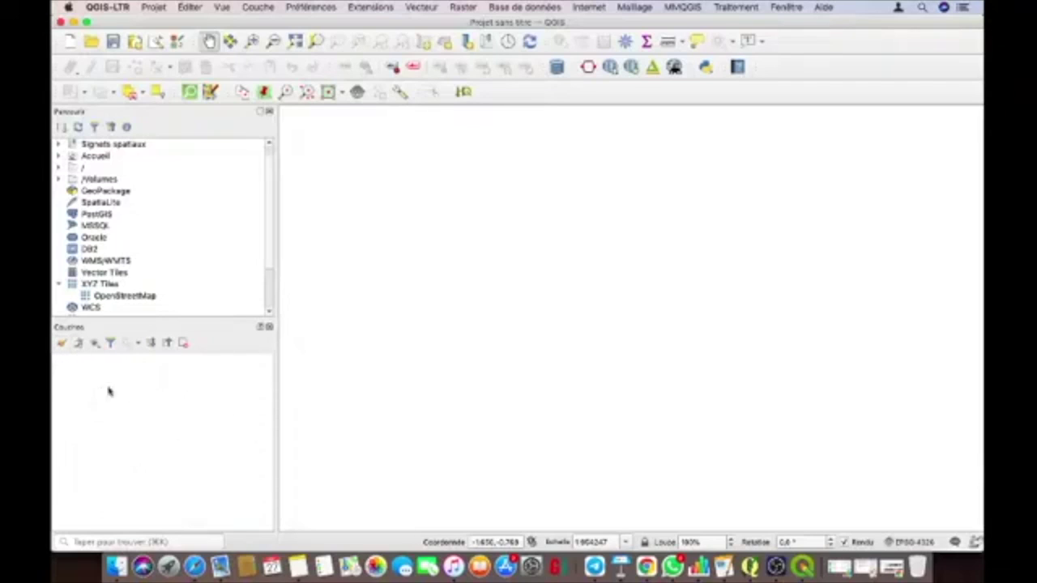
click(94, 343)
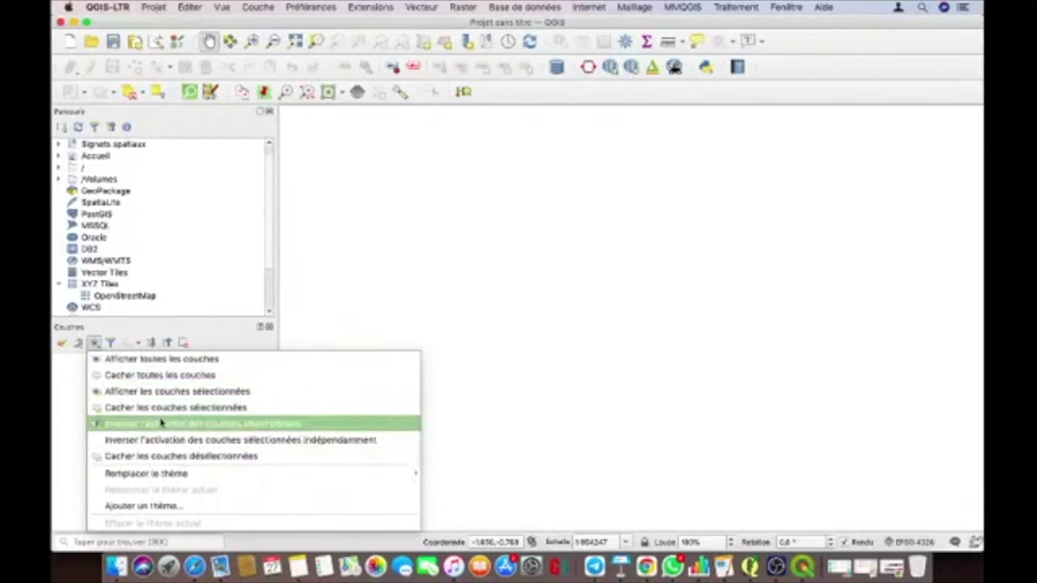
click(146, 322)
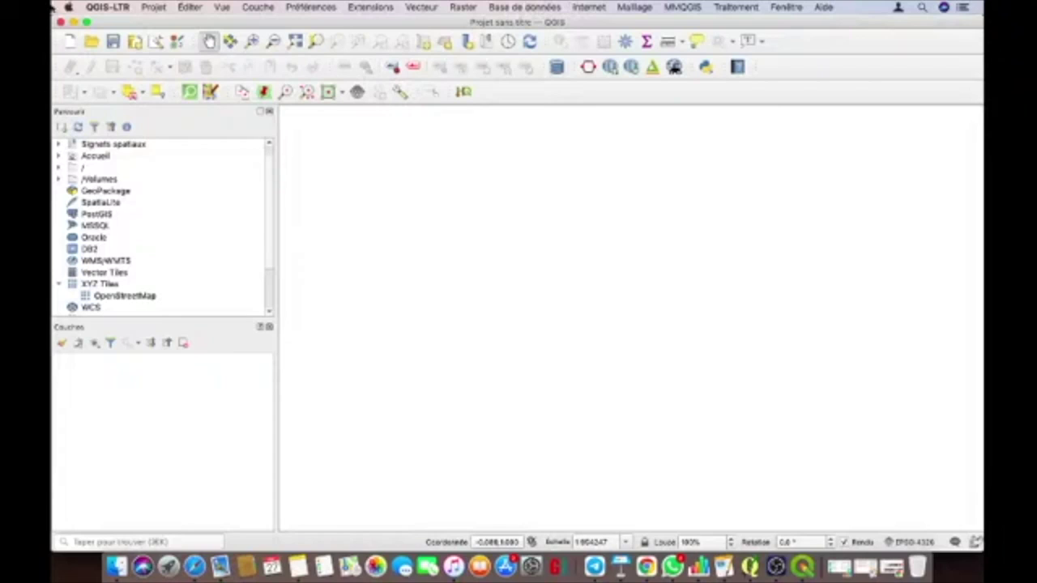
Examine the available project, editing, view, layer, preferences, extension, vector, raster, database and internet commands without running any
click(153, 9)
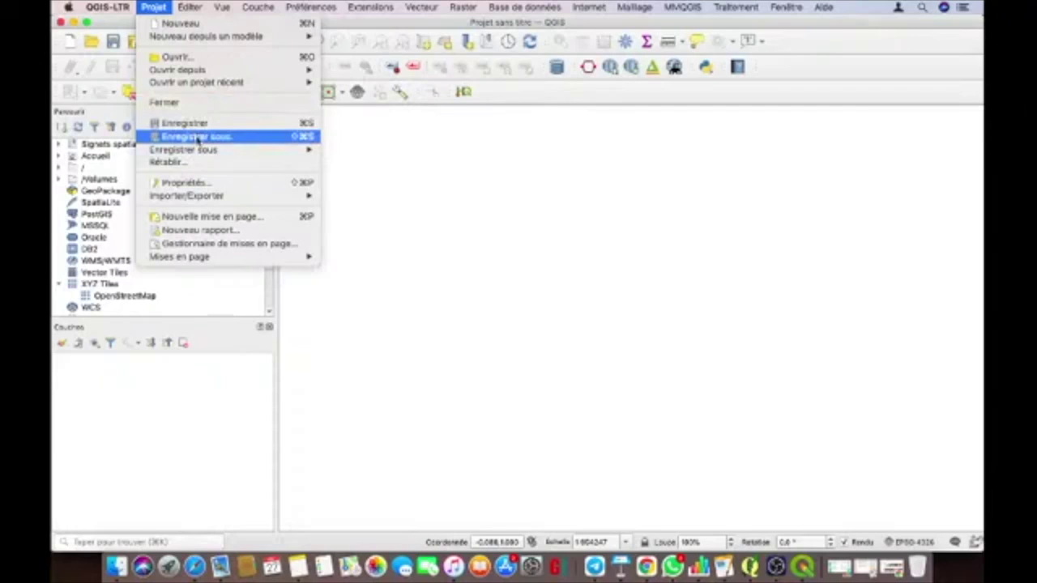
mouse_move(168, 201)
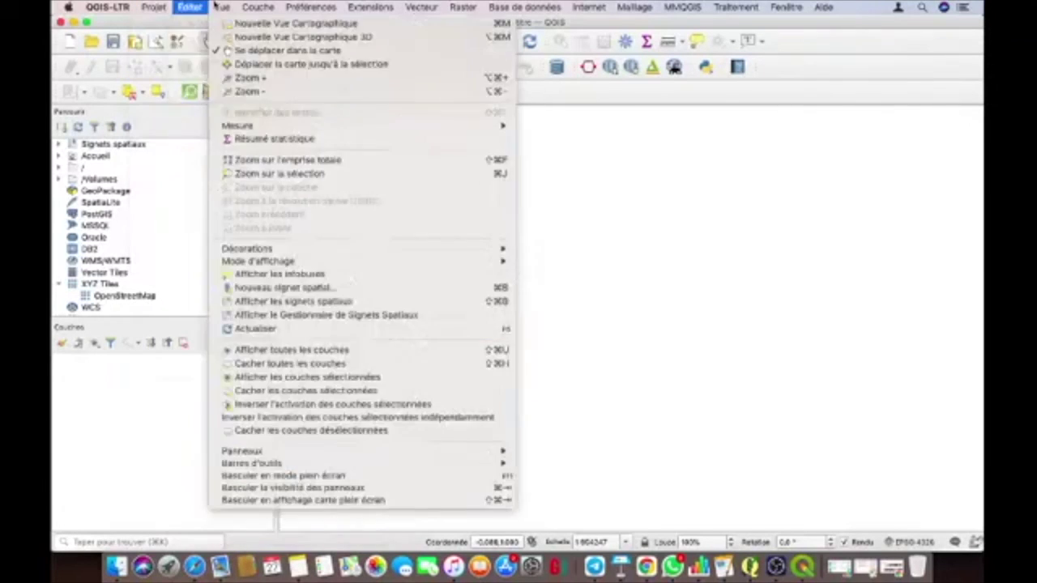
mouse_move(191, 8)
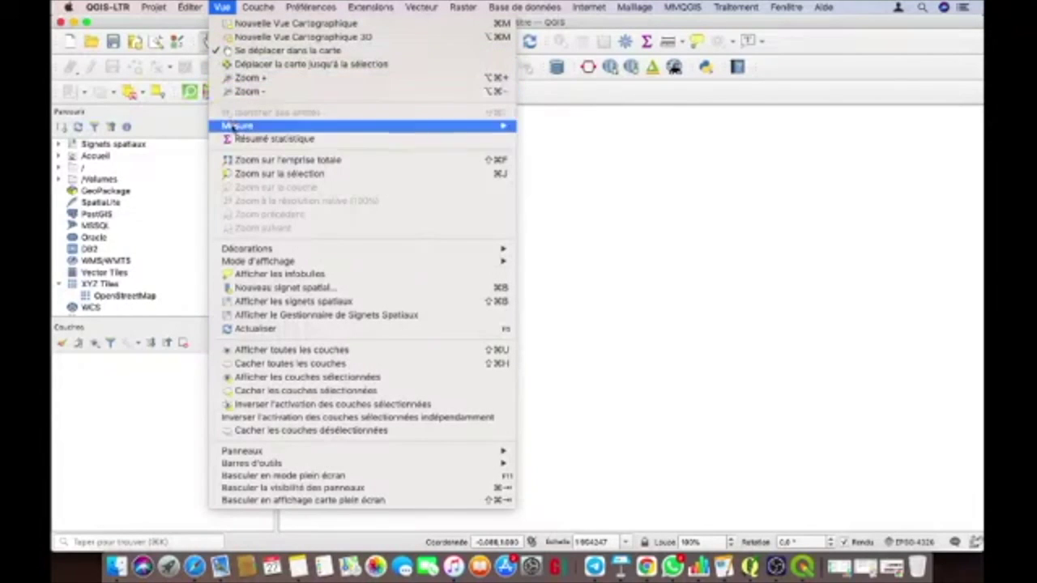
mouse_move(257, 6)
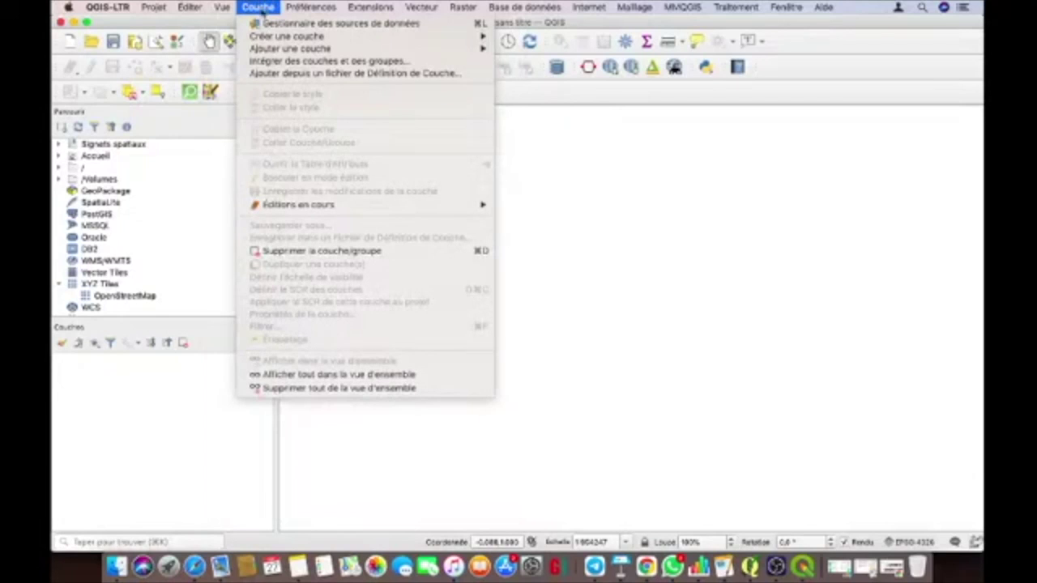
mouse_move(283, 36)
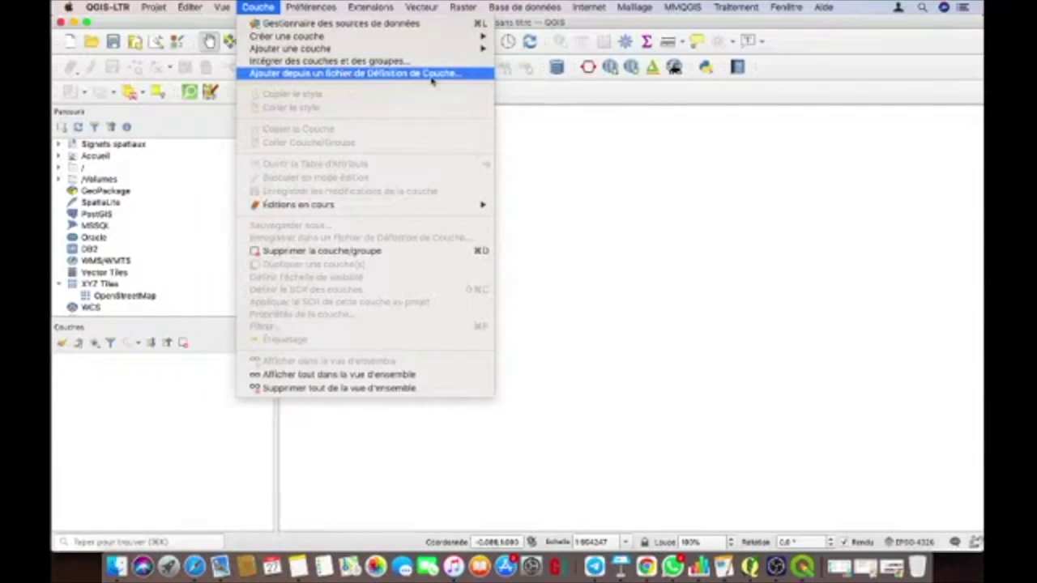
mouse_move(305, 205)
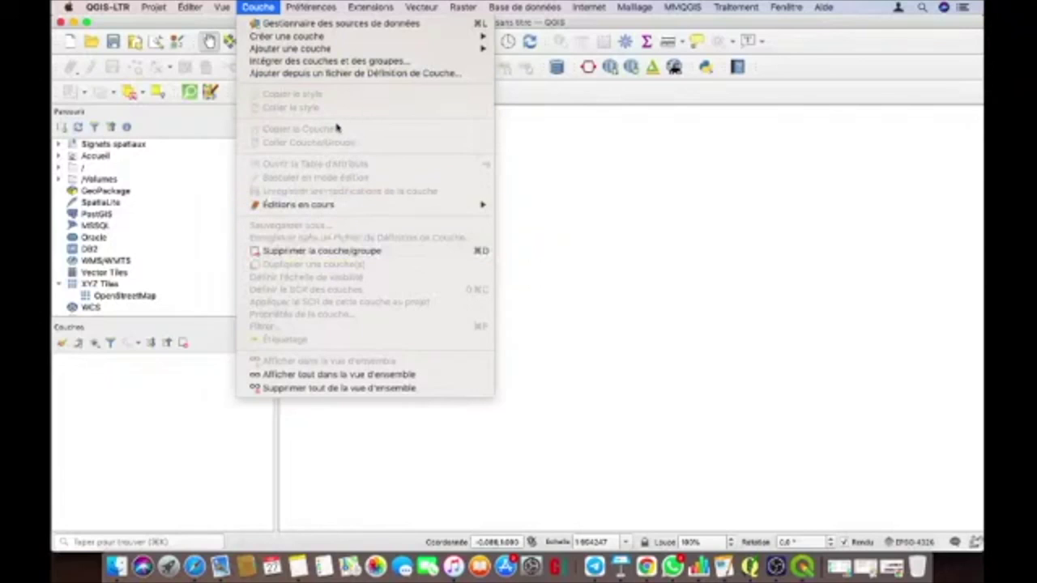
mouse_move(313, 7)
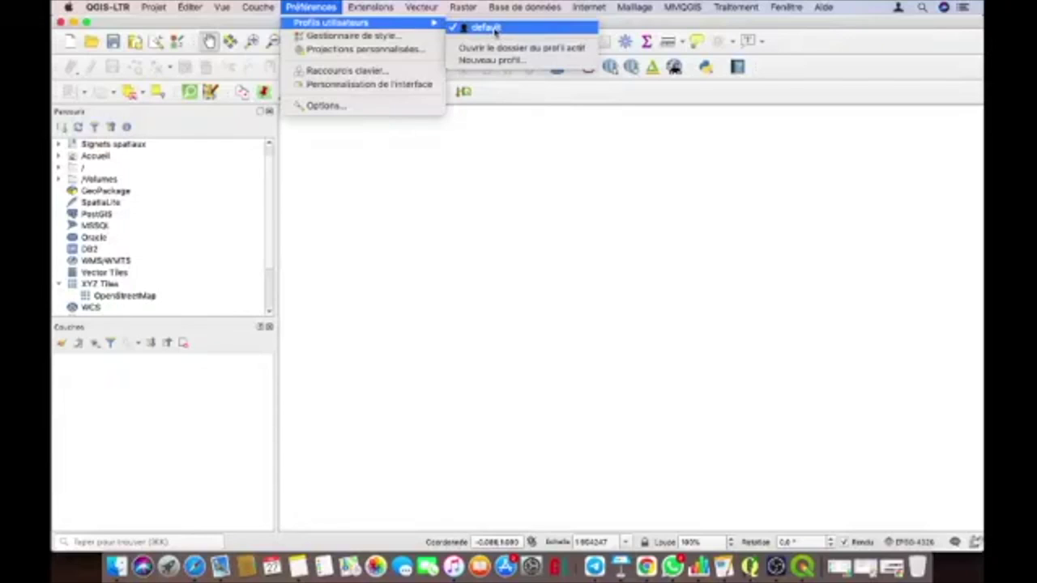
mouse_move(381, 5)
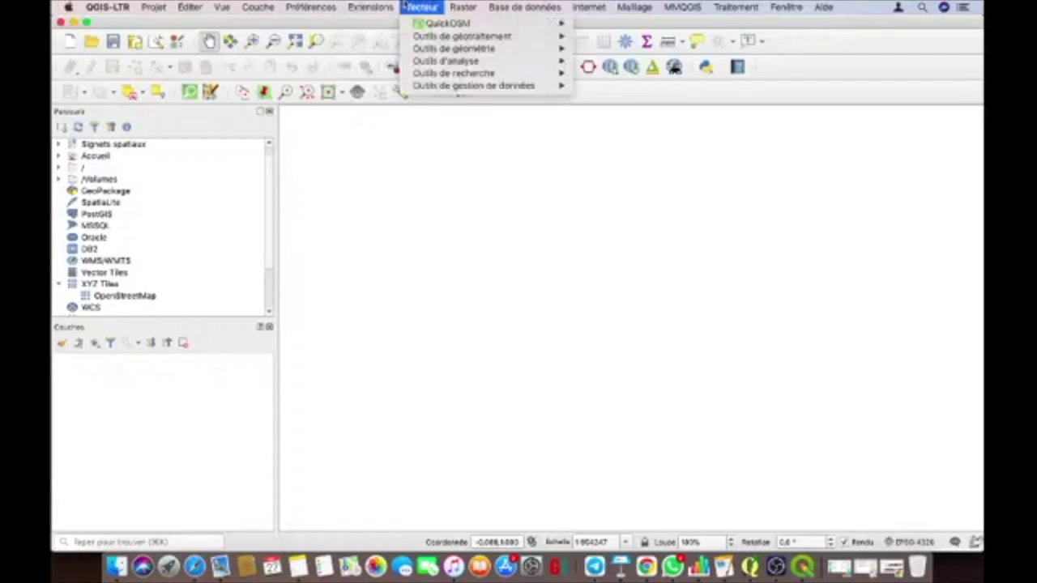
mouse_move(460, 6)
mouse_move(423, 7)
mouse_move(523, 6)
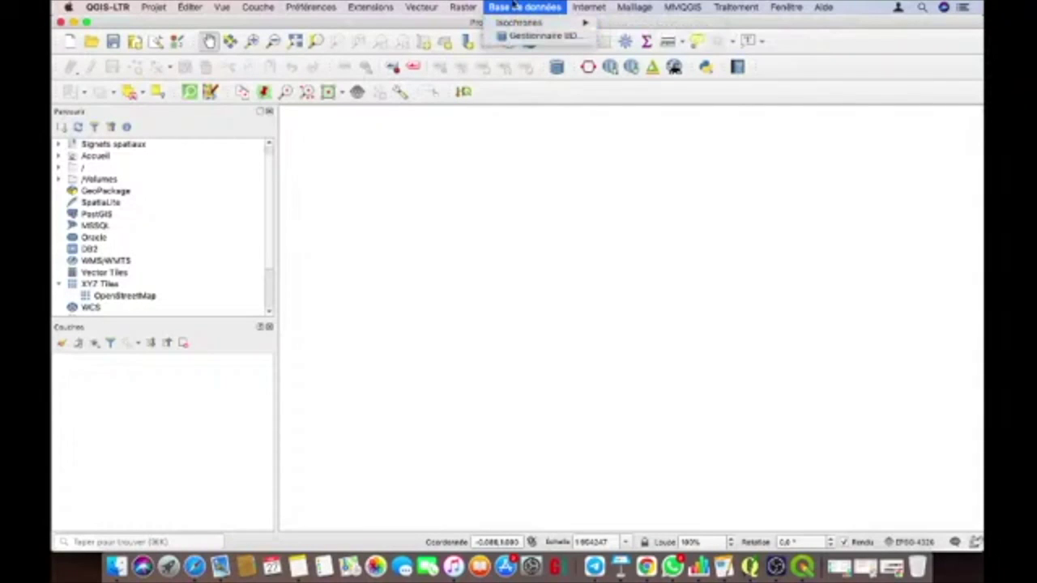
mouse_move(578, 5)
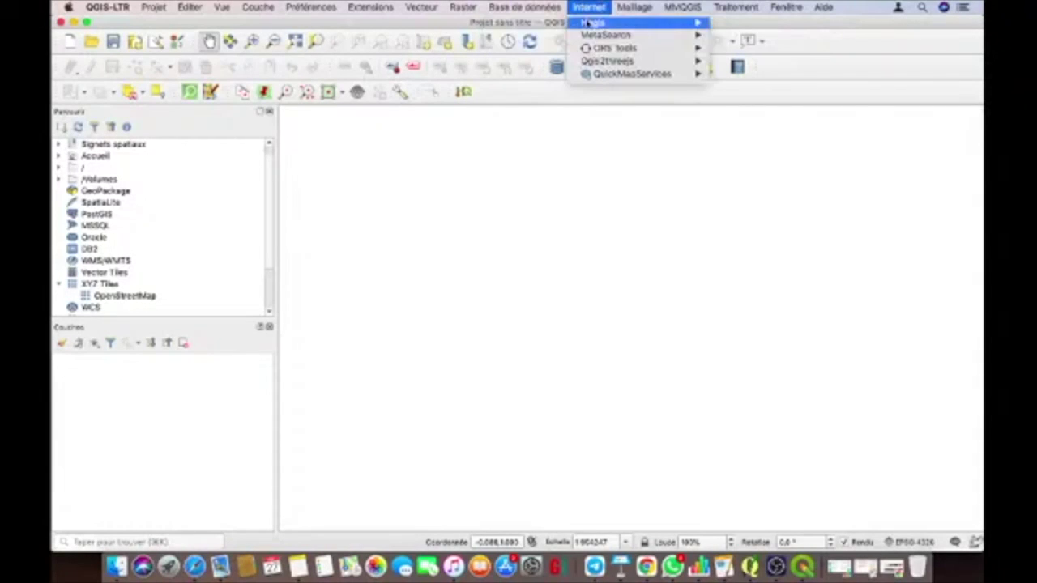
mouse_move(598, 63)
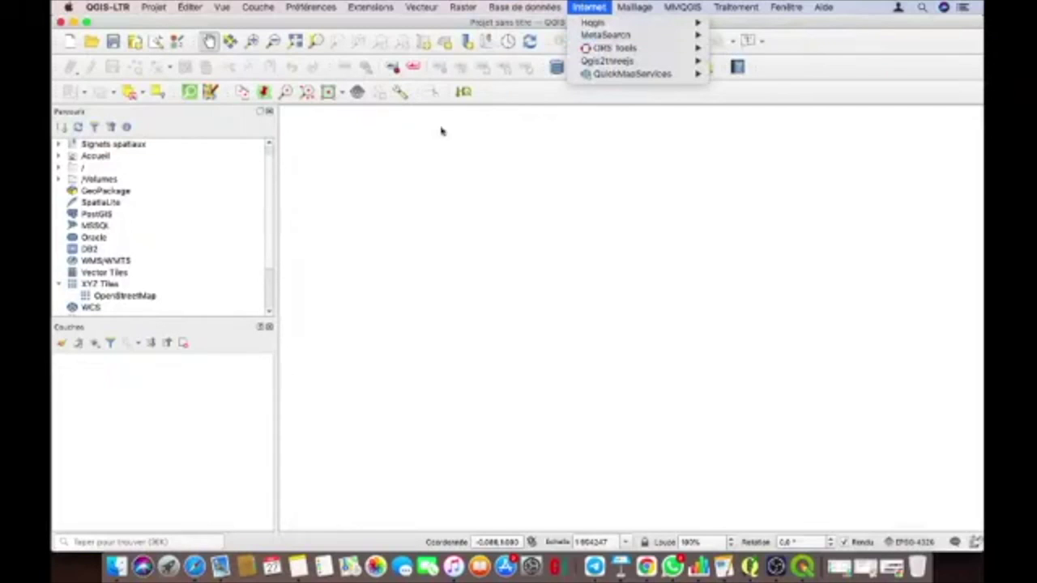
click(550, 102)
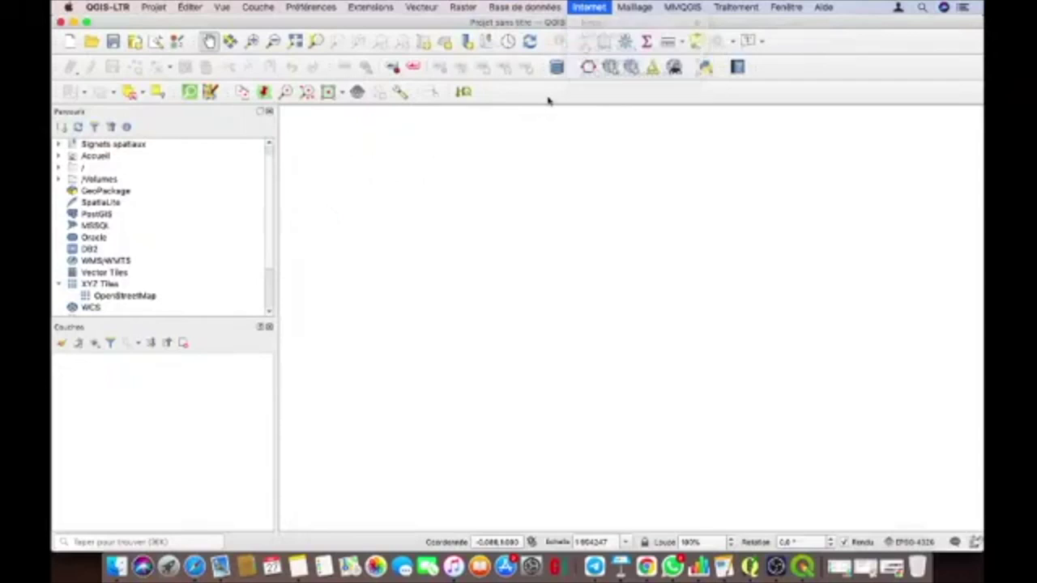
Open the processing toolbox, expand the Analyse de réseau group and widen the toolbox to fit the full algorithm names
click(734, 6)
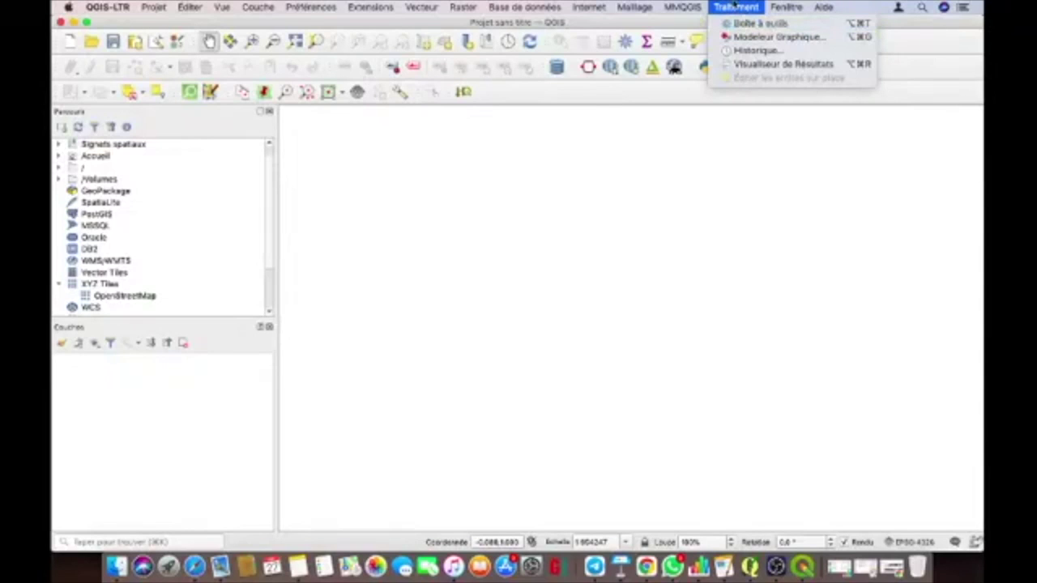
click(747, 24)
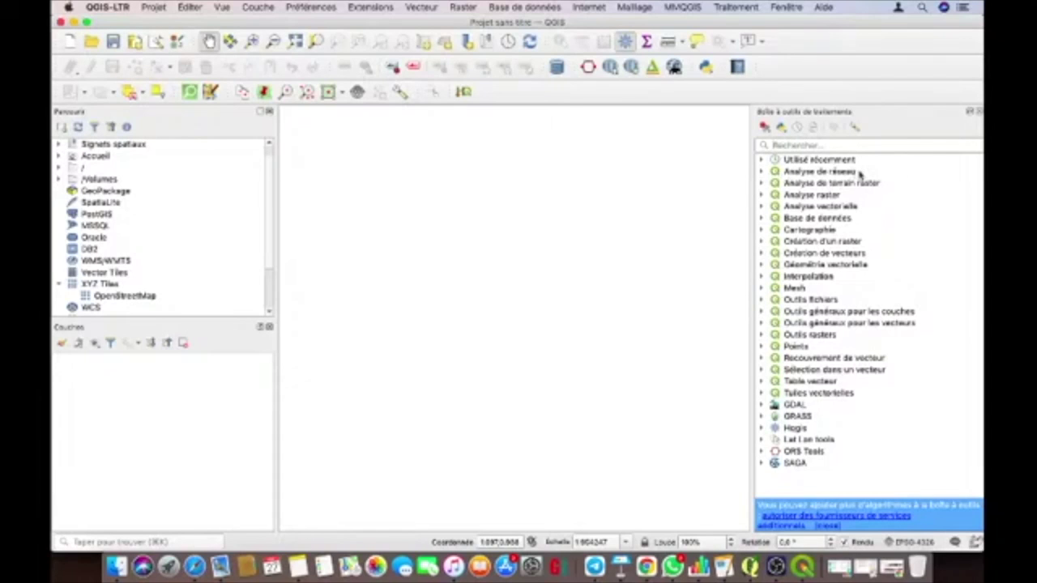
click(762, 172)
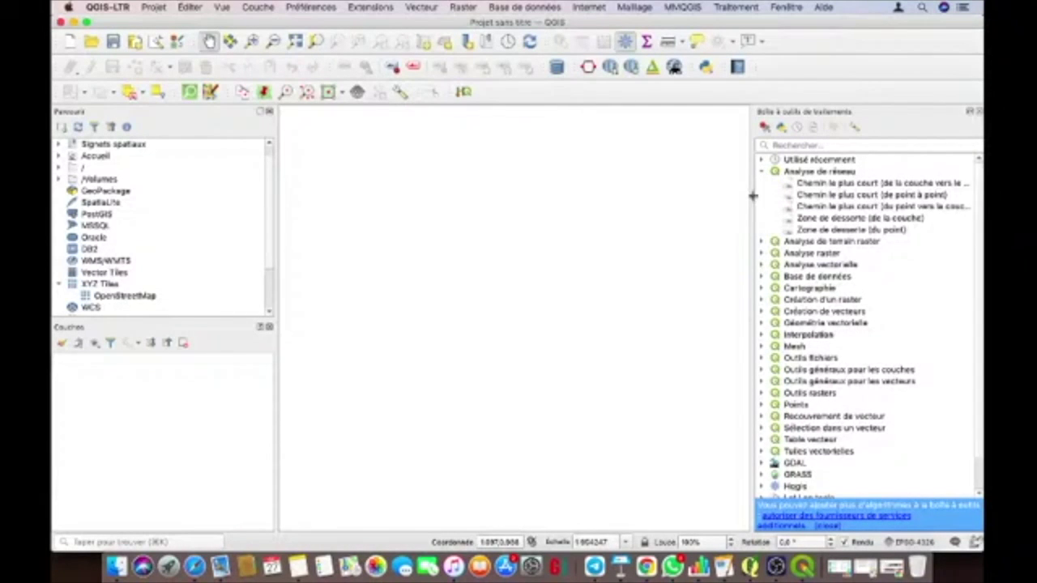
drag(753, 195, 721, 196)
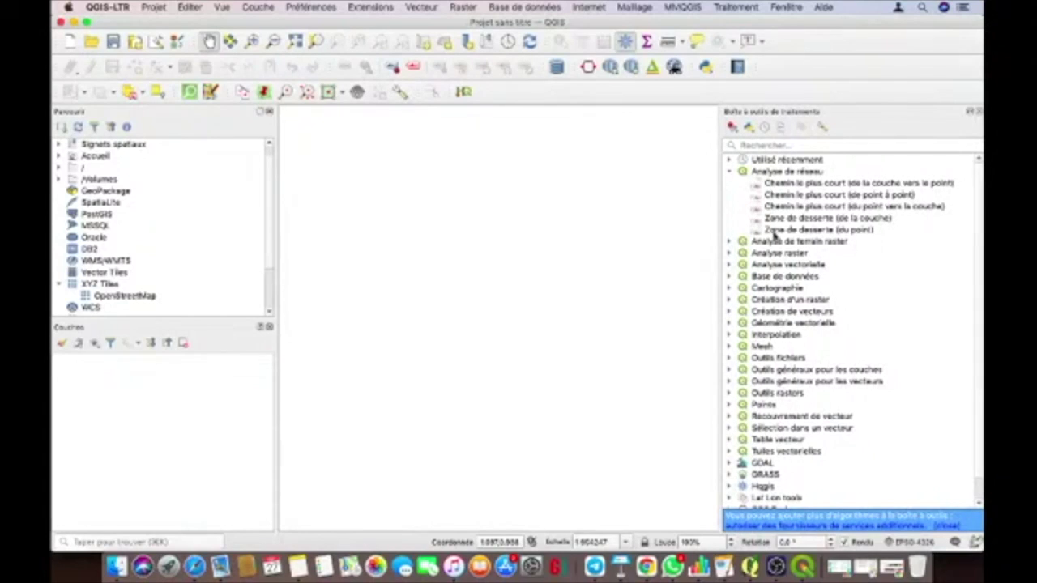
Collapse the Analyse de réseau group and look through the algorithms in the Analyse raster group
click(728, 173)
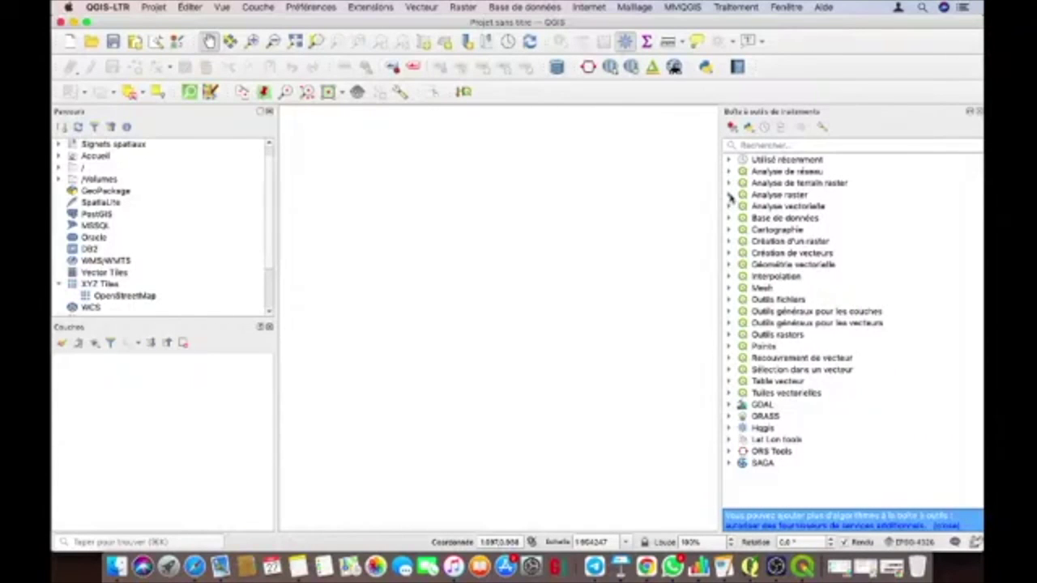
click(728, 195)
scroll(814, 324, down, 5)
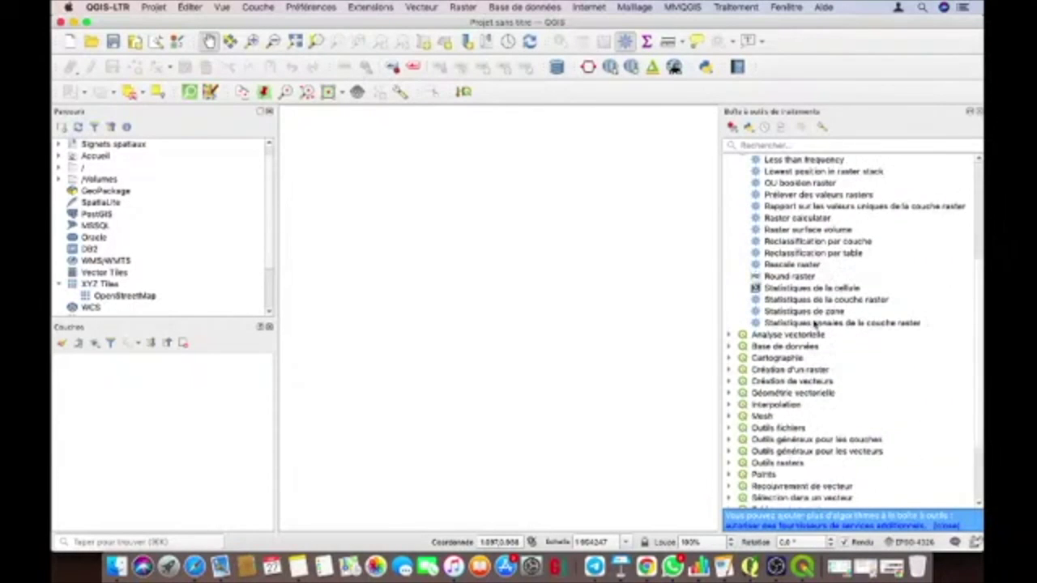
Collapse the Analyse raster group and narrow the processing toolbox to enlarge the map area
scroll(798, 299, up, 5)
click(729, 196)
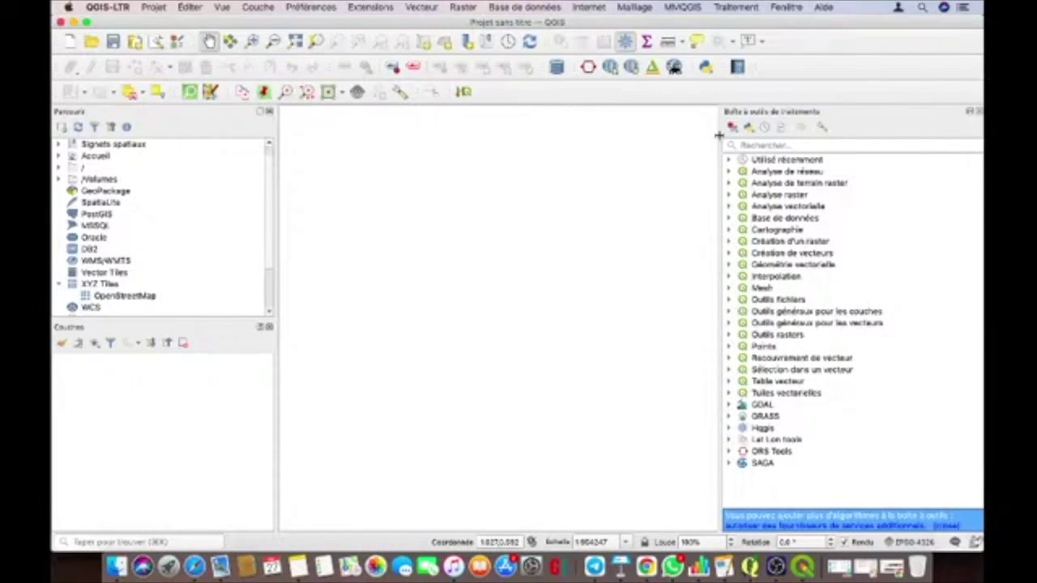
drag(719, 135, 772, 134)
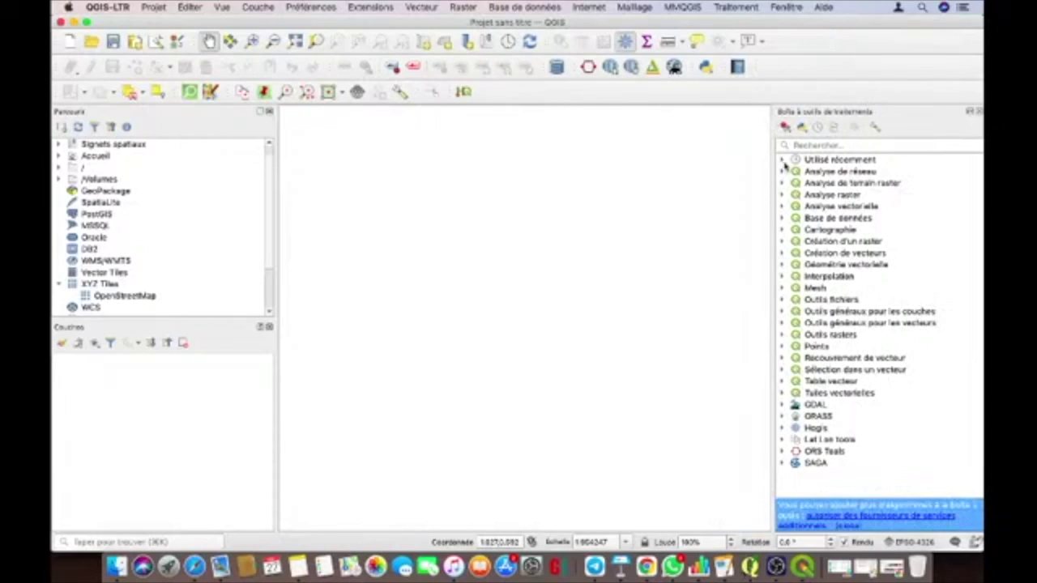
Expand the Analyse de réseau group and open the Chemin le plus court (de la couche vers le point) algorithm
click(782, 172)
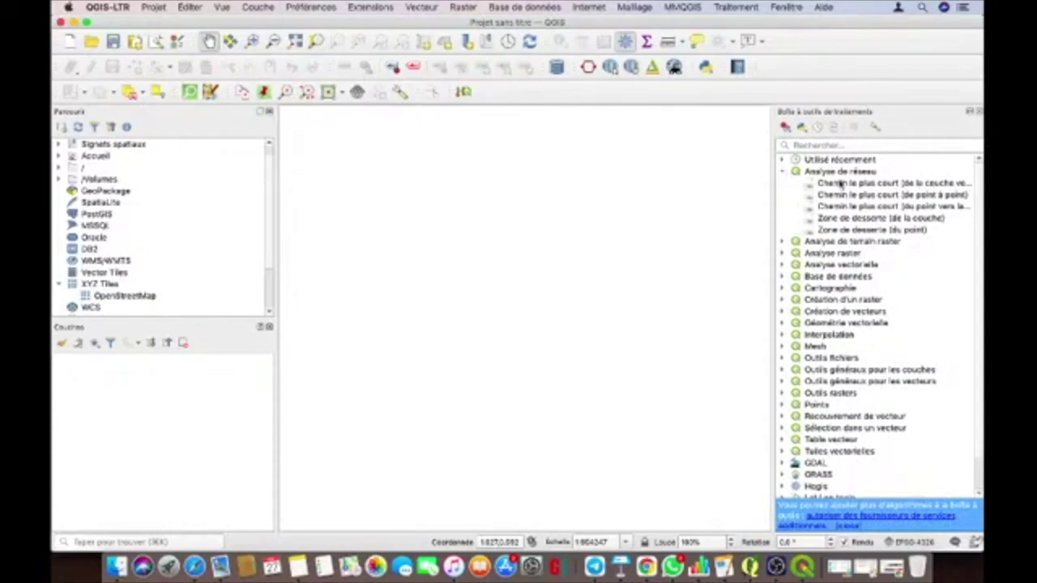
click(784, 173)
click(784, 173)
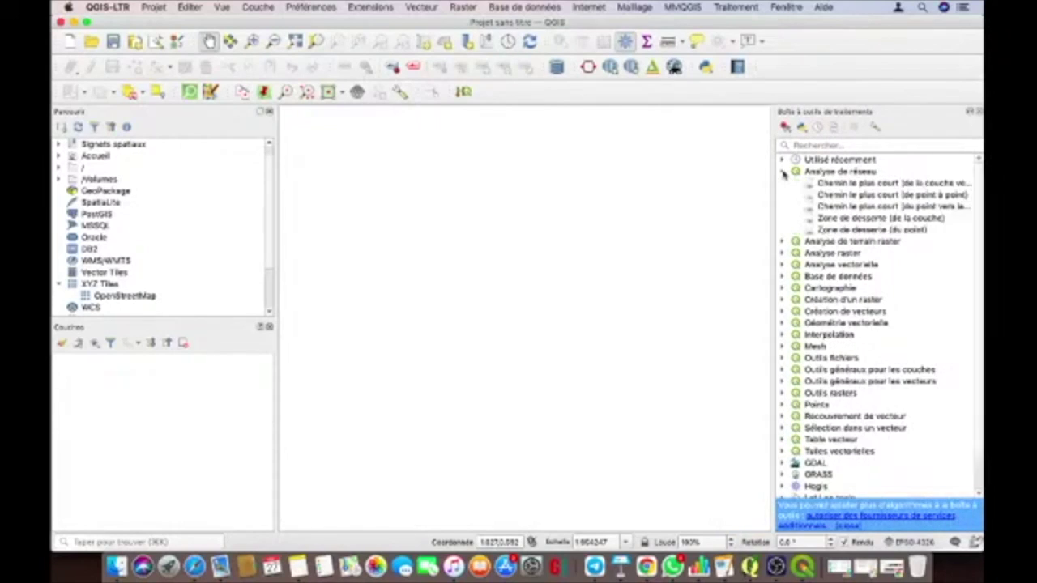
click(830, 186)
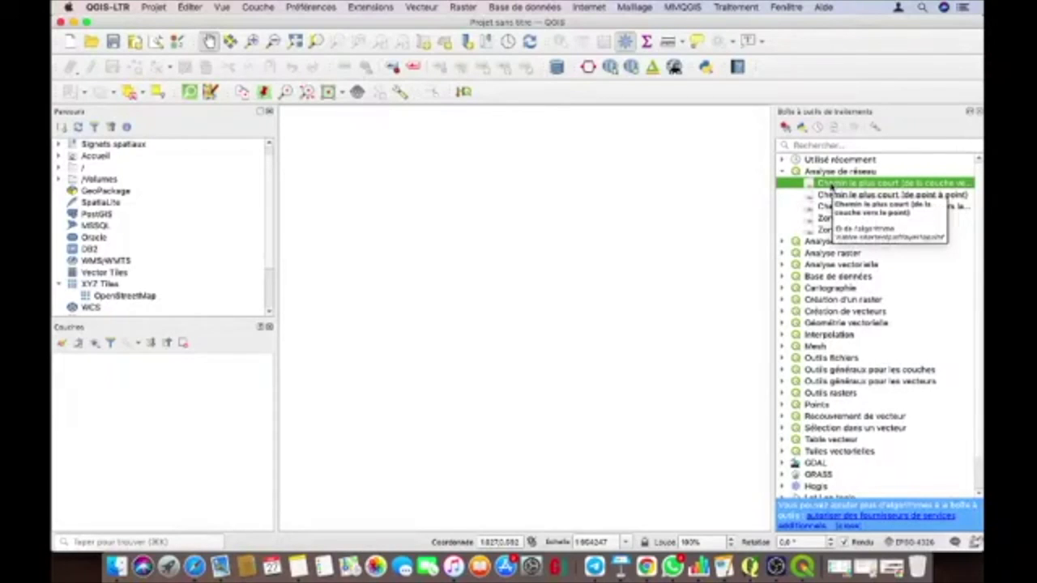
double_click(832, 187)
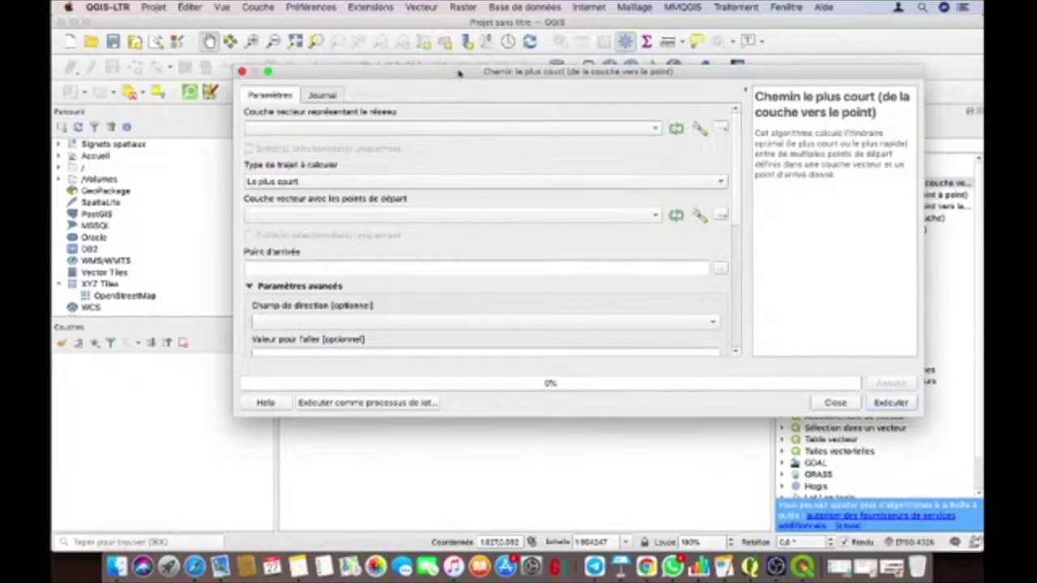
Examine the shortest-path algorithm's parameters, from the network layer and start points to the advanced and output settings
drag(460, 74, 461, 75)
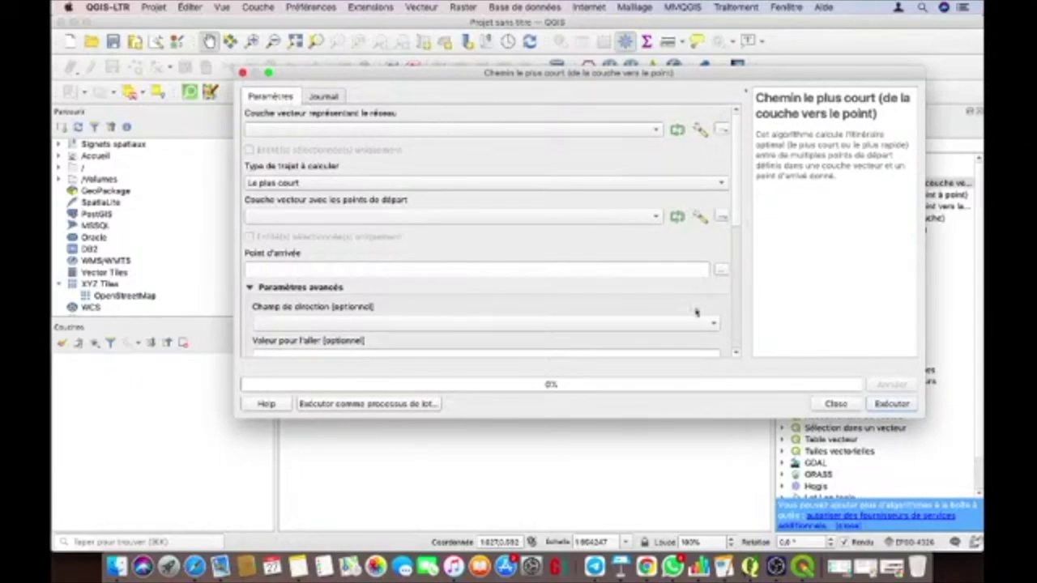
mouse_move(741, 199)
mouse_down()
mouse_move(737, 328)
mouse_move(737, 195)
mouse_up()
mouse_move(736, 161)
mouse_down()
mouse_move(737, 245)
mouse_move(725, 166)
mouse_up()
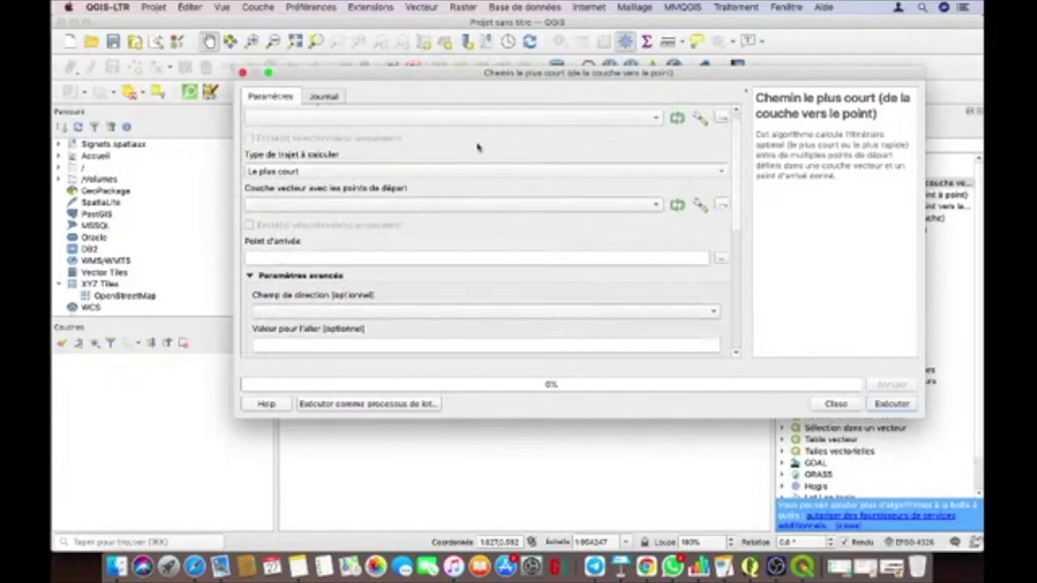
scroll(738, 147, down, 1)
drag(737, 147, 743, 262)
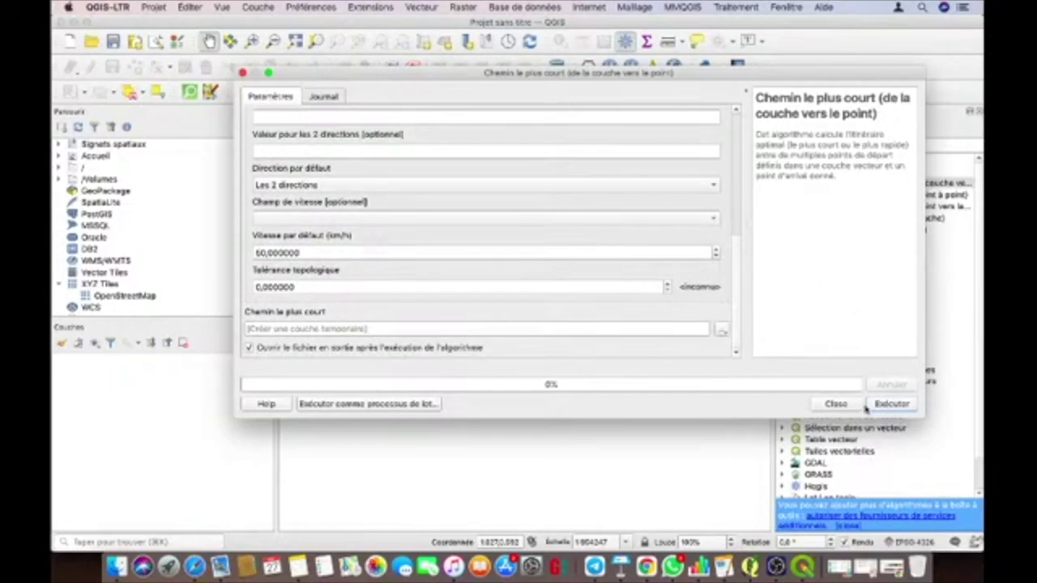
Close the shortest-path algorithm without running it and close the processing toolbox
click(837, 404)
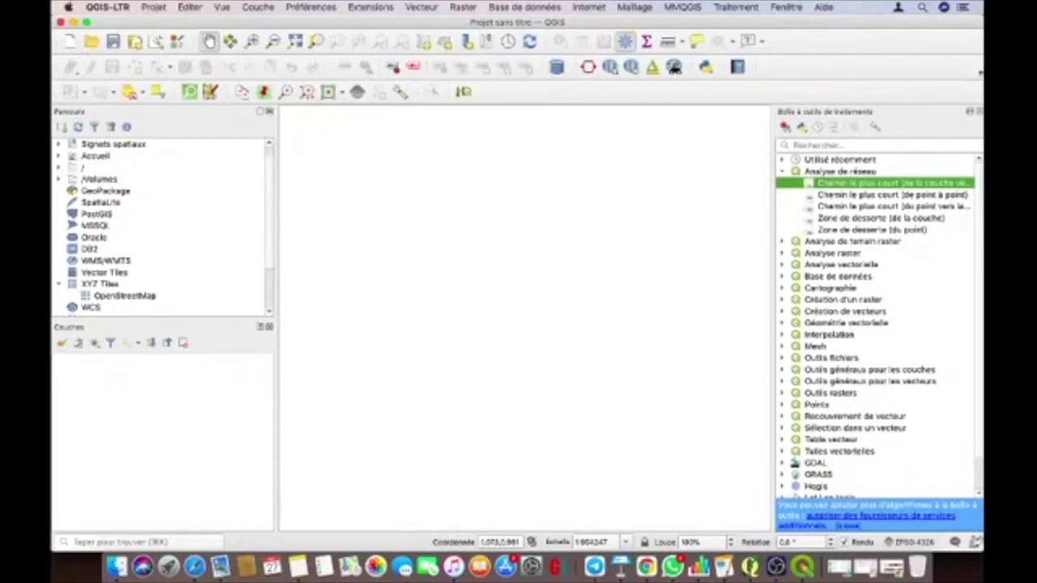
click(979, 112)
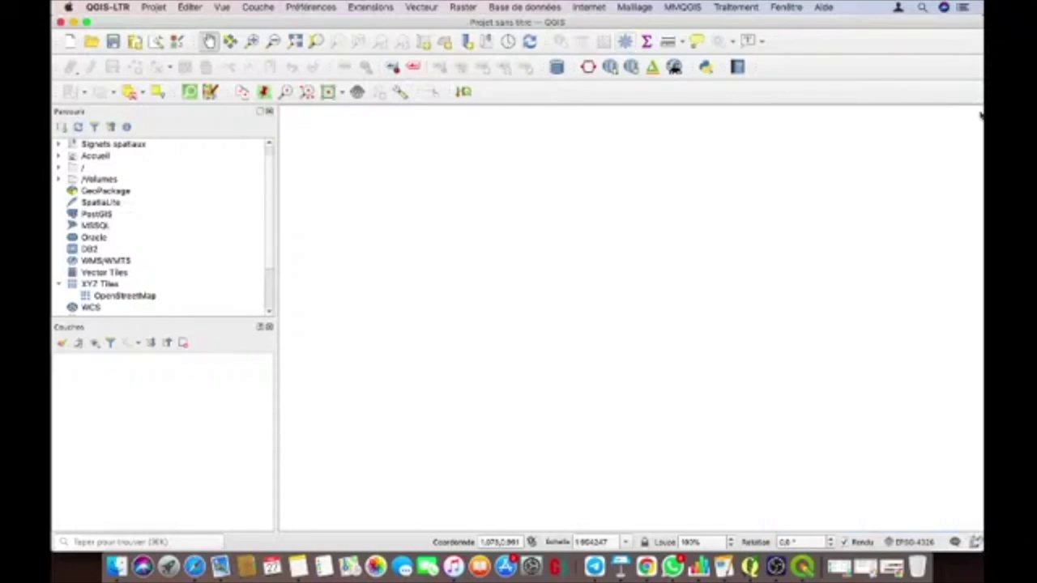
Examine the lists of available panels and toolbars among the view options without changing any of them
click(221, 6)
click(221, 7)
click(221, 6)
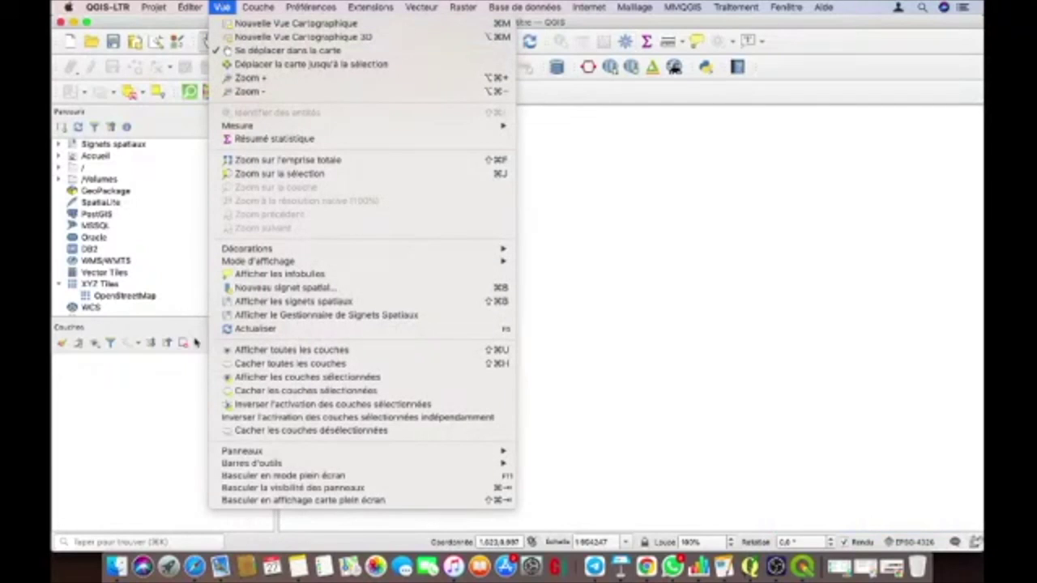
click(647, 104)
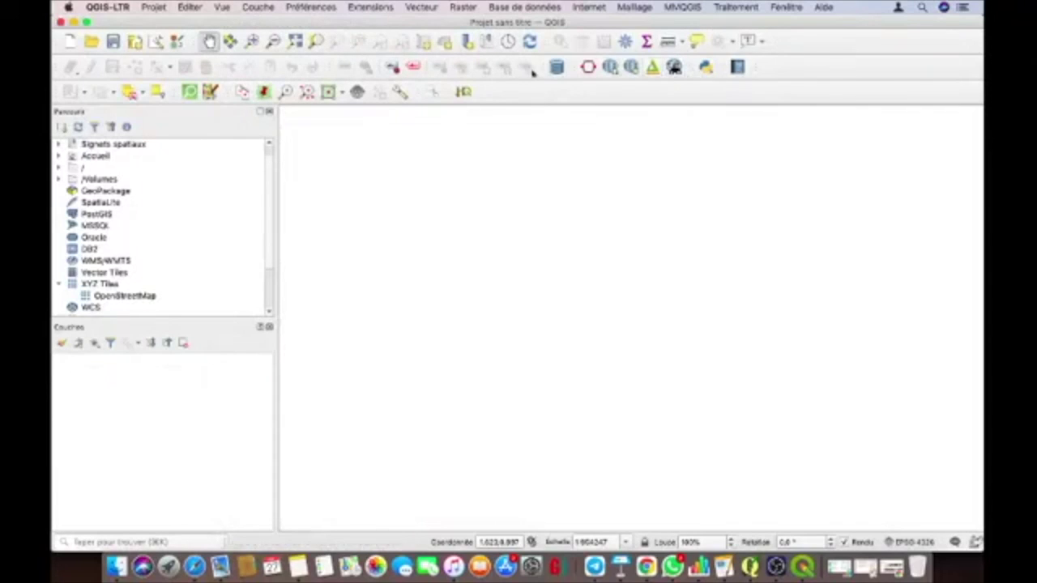
click(220, 6)
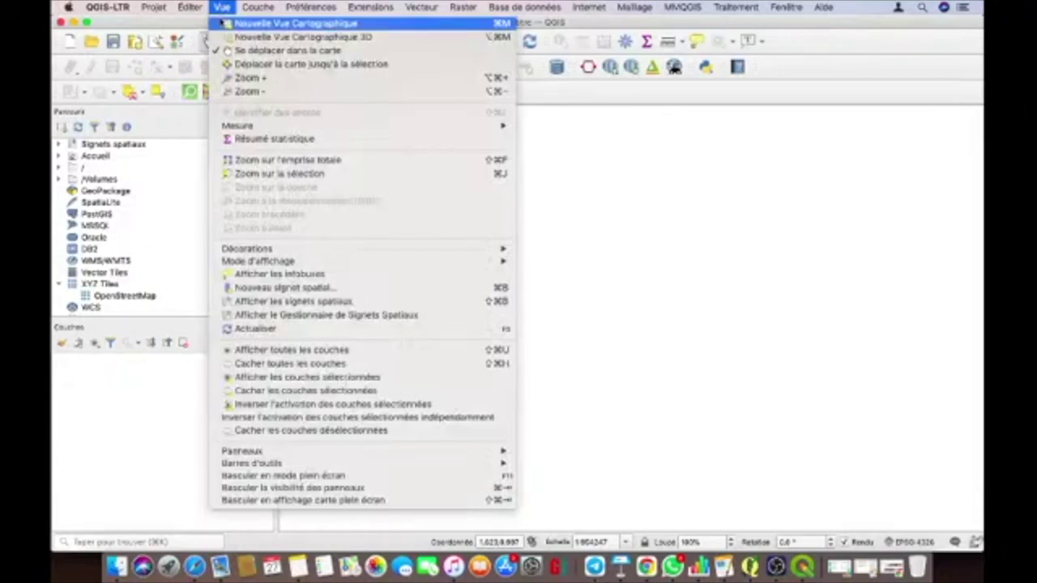
mouse_move(275, 451)
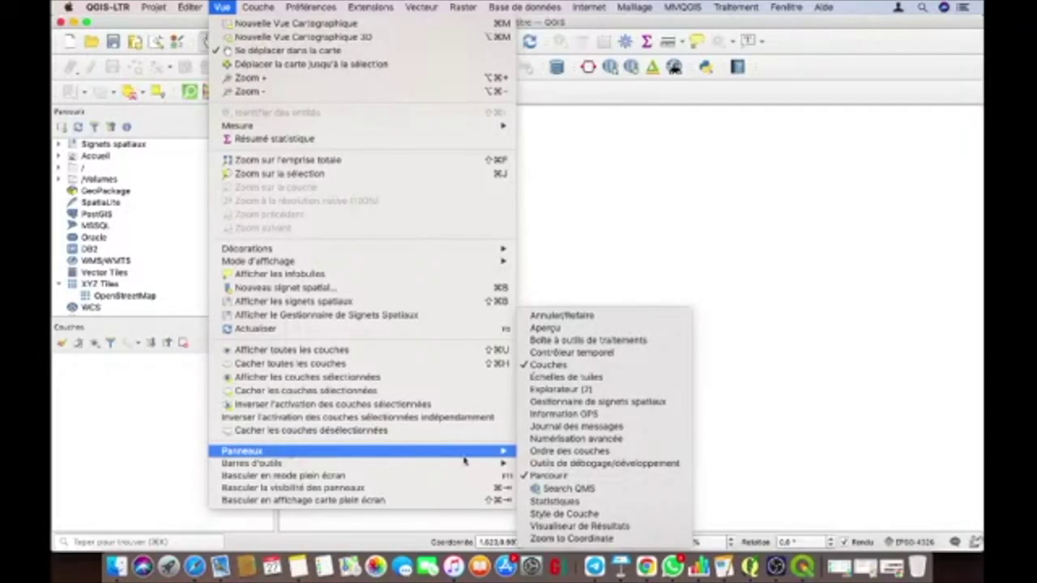
mouse_move(474, 462)
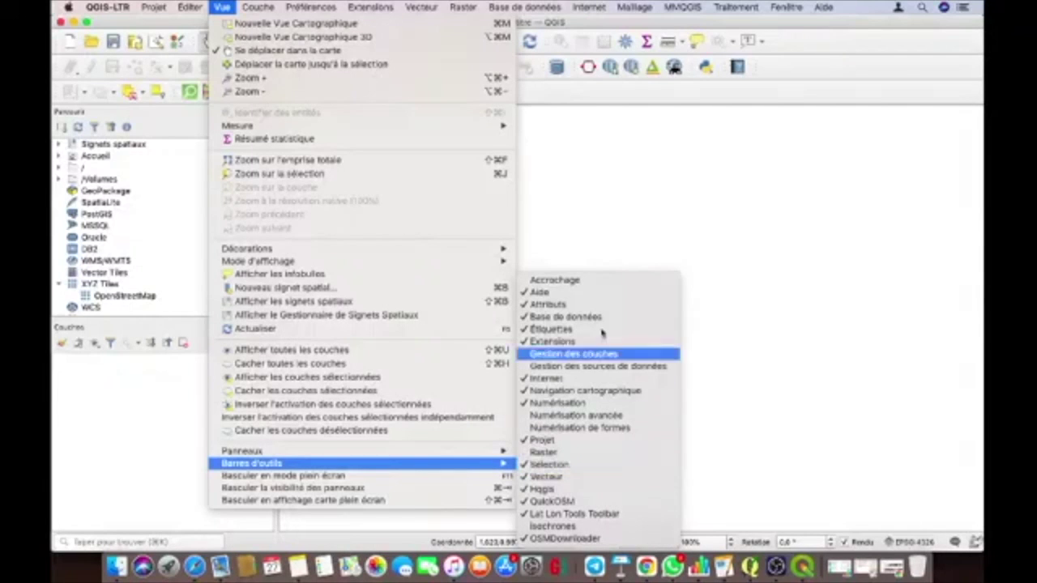
click(622, 99)
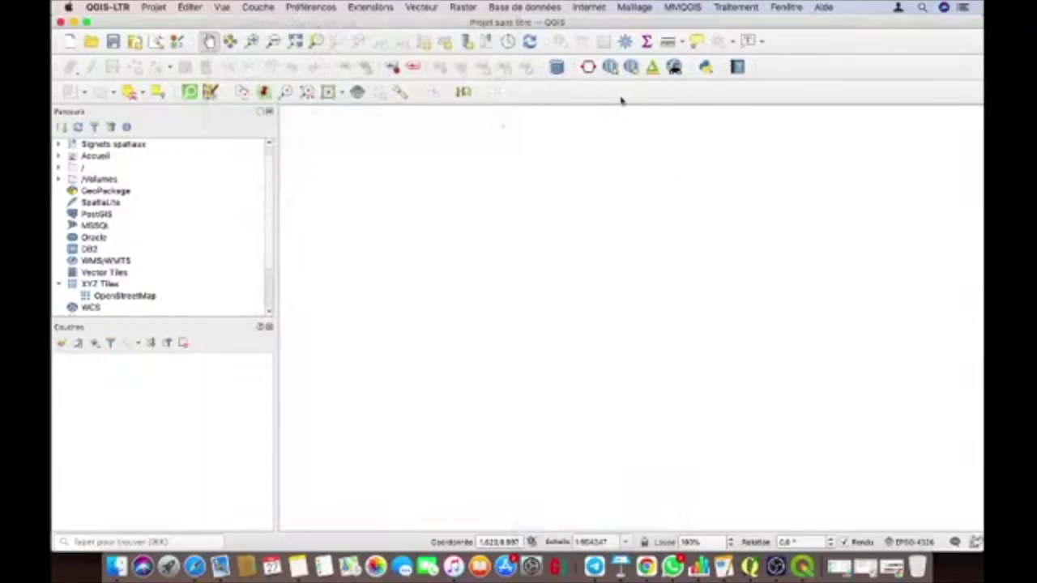
Add the OpenStreetMap base map from the XYZ Tiles source to the project and collapse the XYZ Tiles group
drag(268, 261, 269, 286)
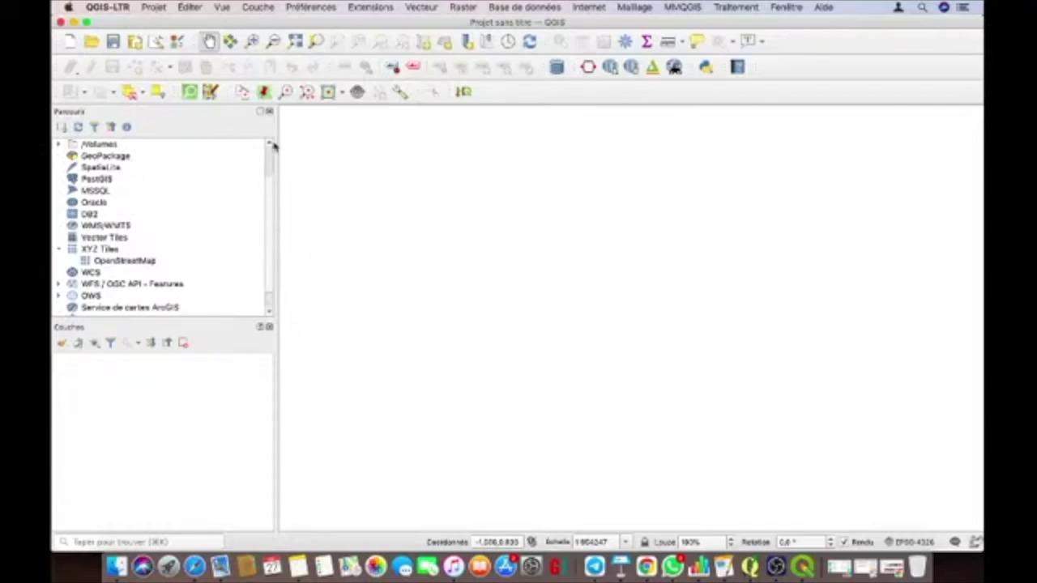
scroll(272, 198, up, 2)
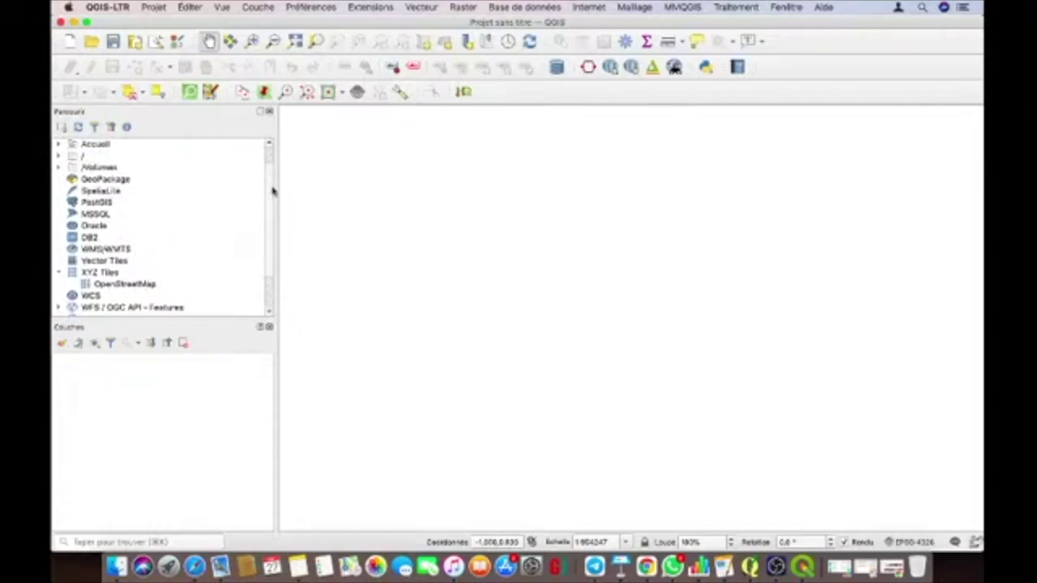
scroll(272, 189, down, 2)
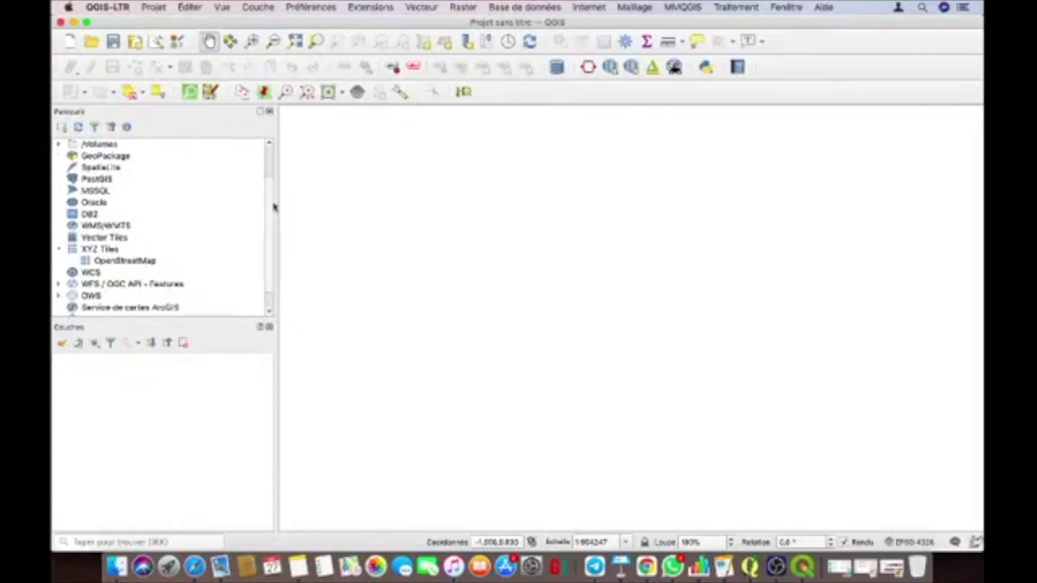
scroll(274, 213, down, 1)
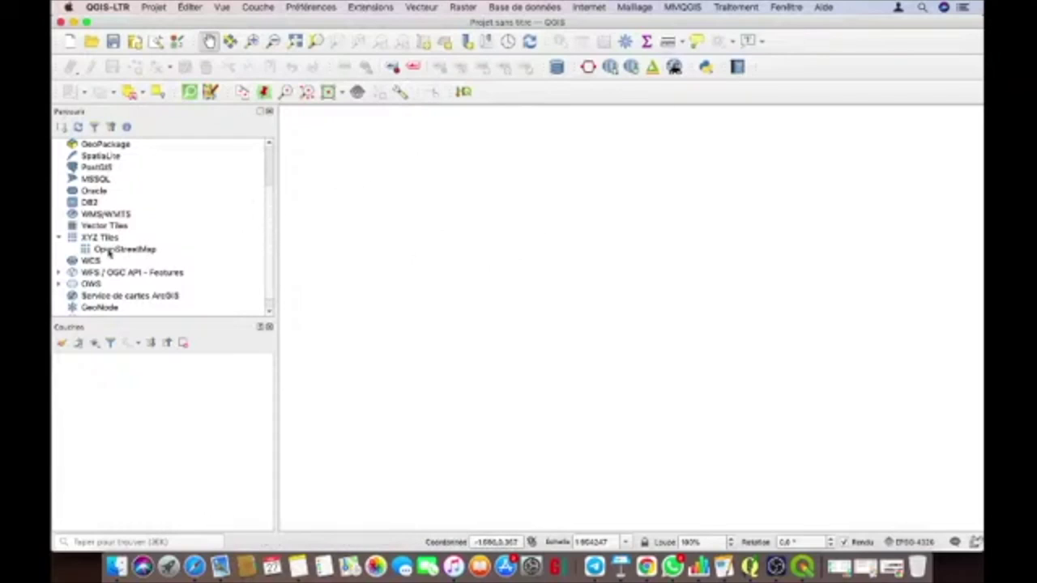
click(60, 237)
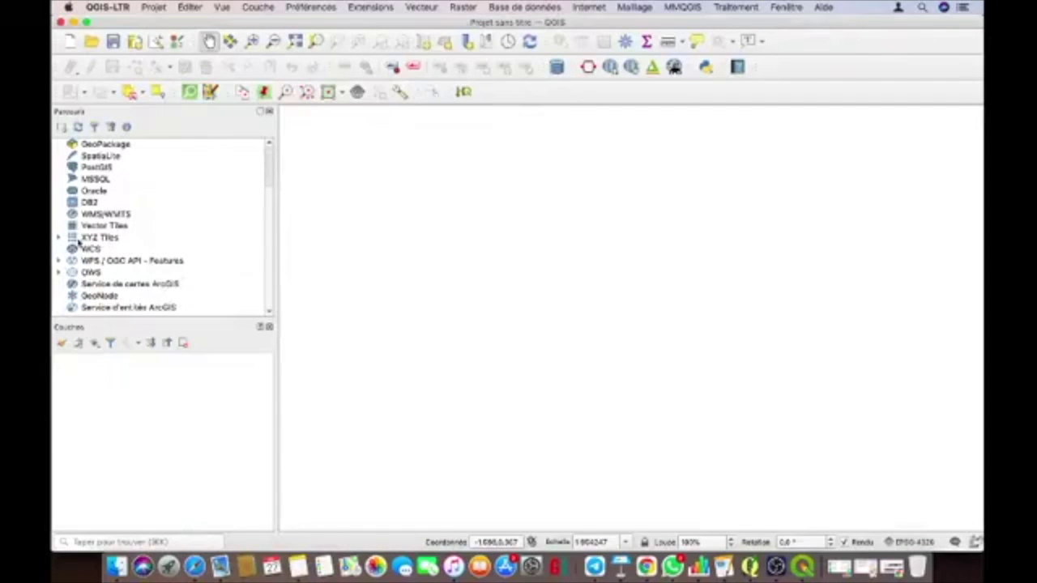
click(60, 238)
click(115, 250)
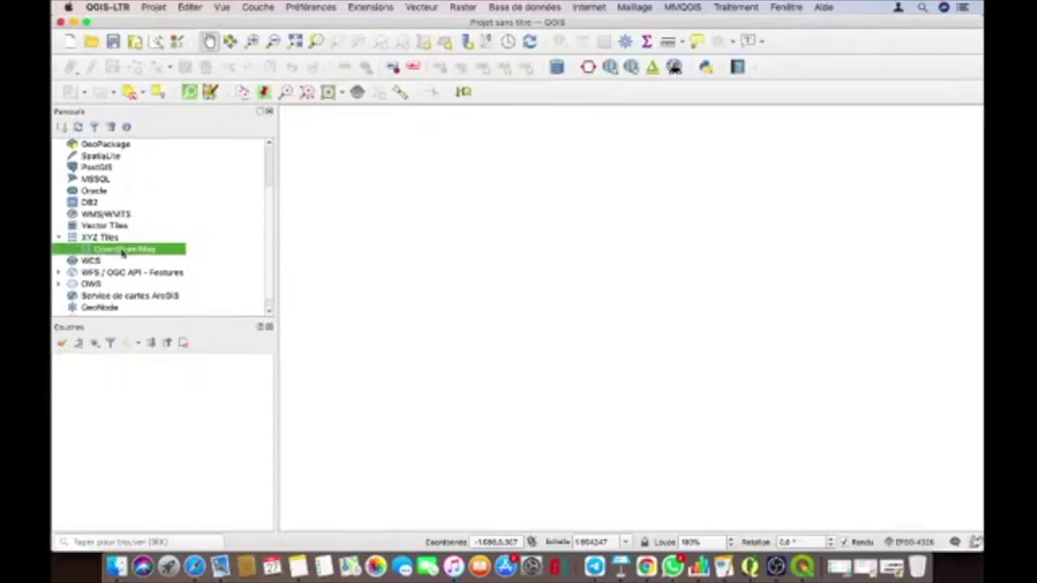
double_click(123, 250)
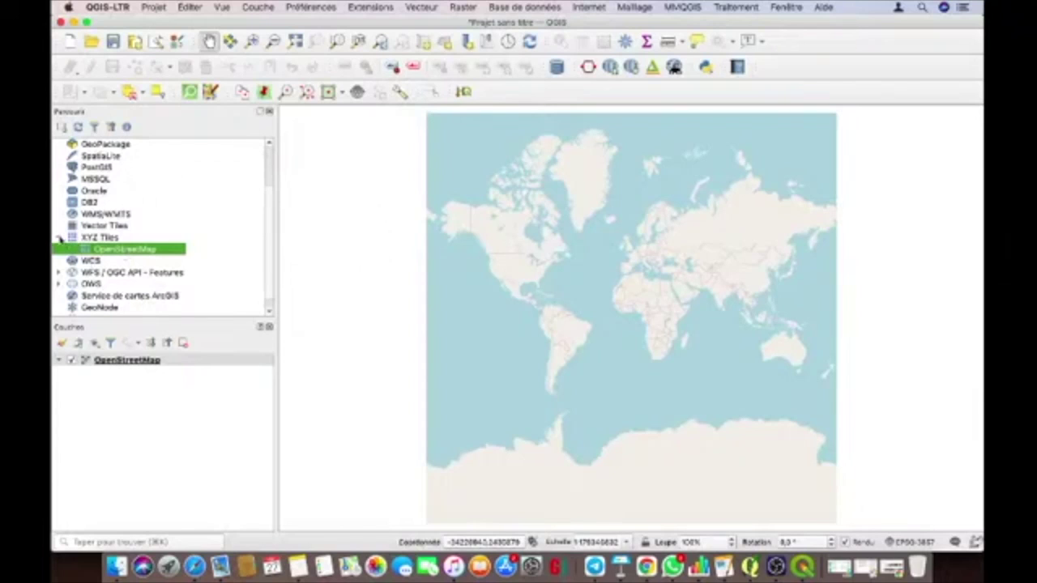
click(60, 239)
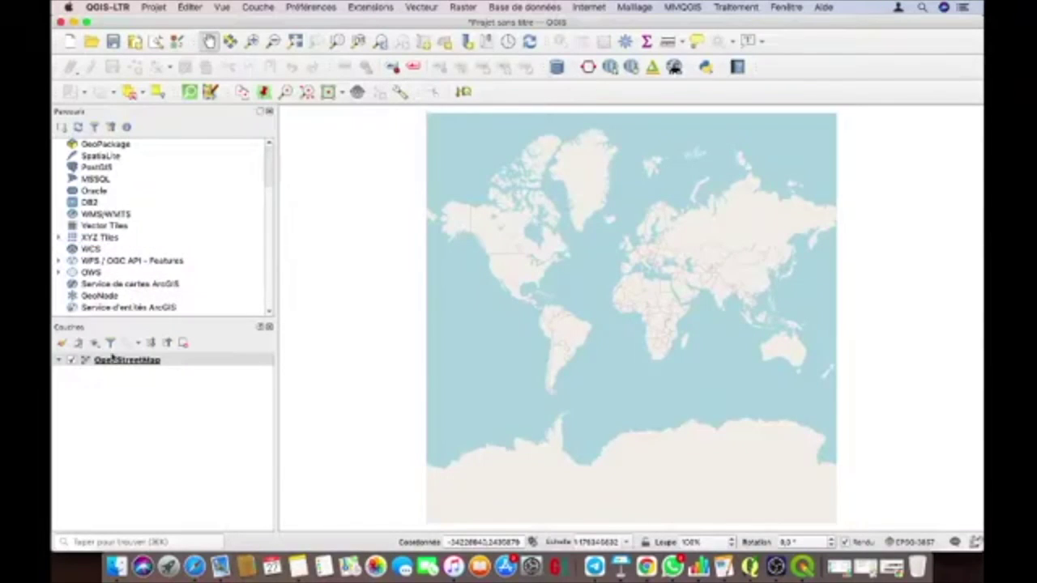
Select the OpenStreetMap layer, zoom in around West Africa and zoom back out to the whole world
click(161, 361)
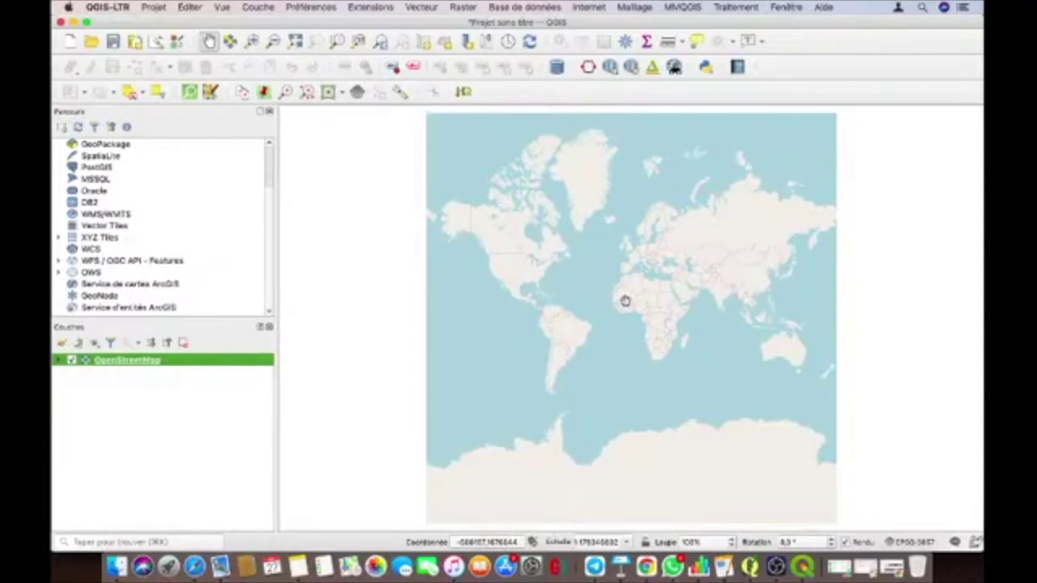
scroll(626, 302, down, 2)
scroll(626, 302, up, 4)
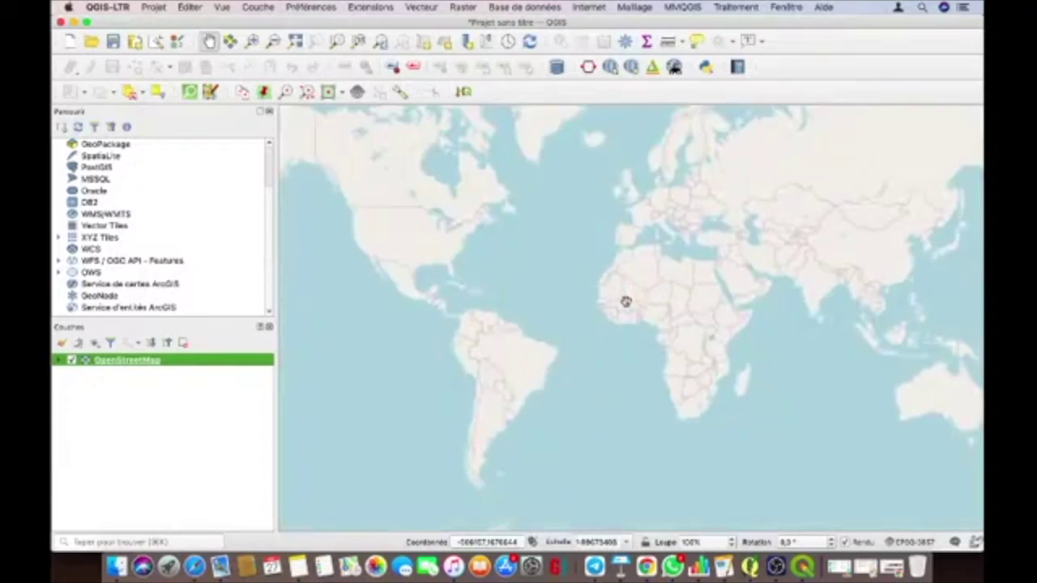
scroll(626, 301, up, 1)
scroll(626, 302, down, 3)
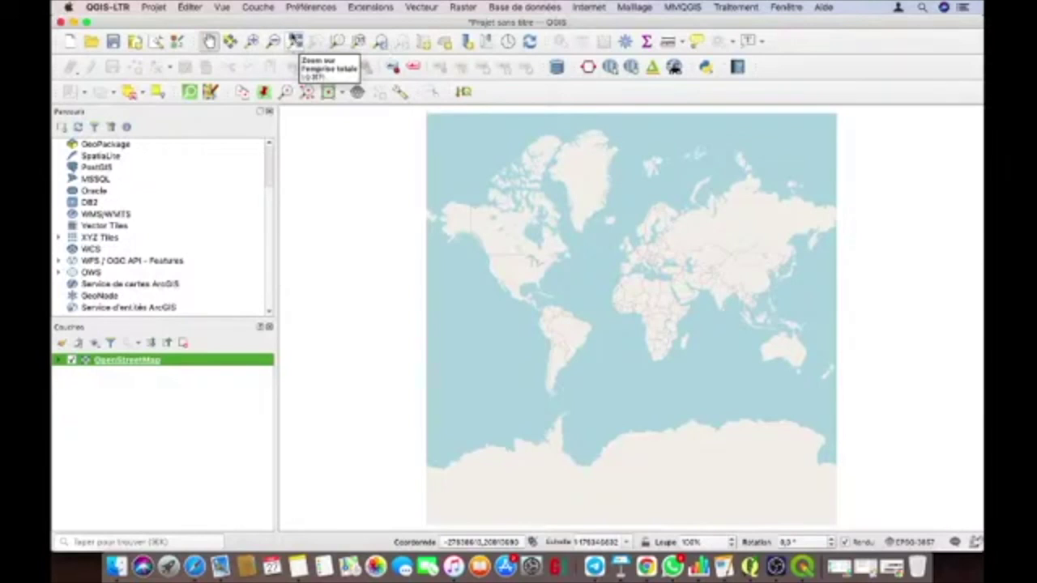
Zoom in on a rectangle over West Africa with the zoom-in tool and zoom out one level with the zoom-out tool
click(252, 41)
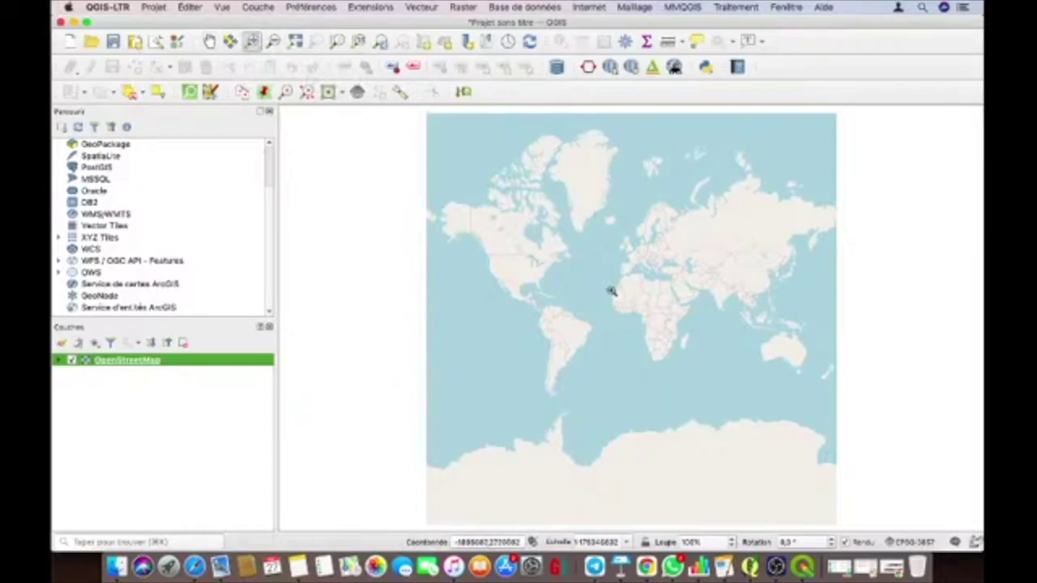
drag(614, 300, 667, 311)
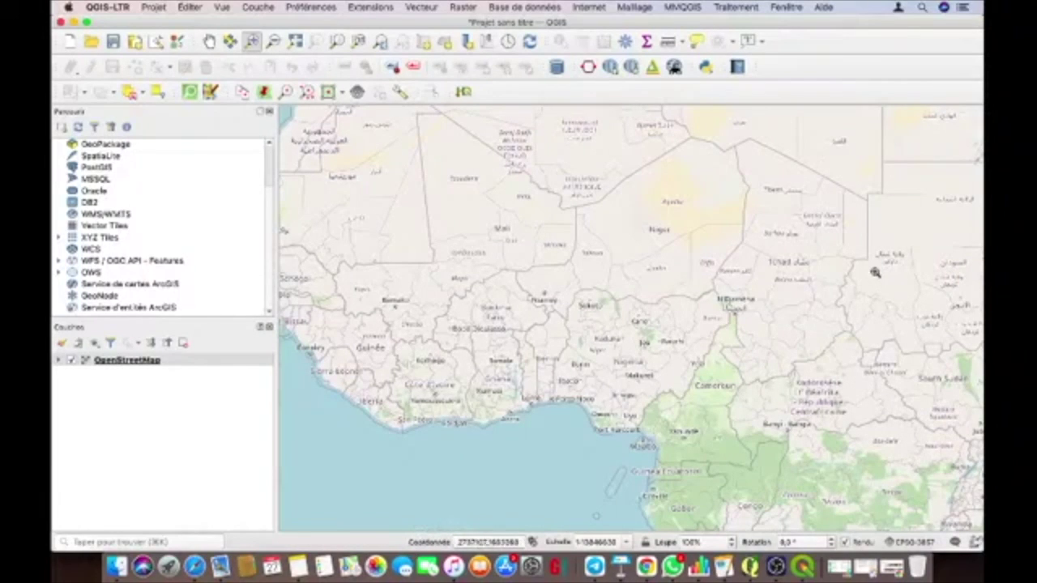
click(273, 40)
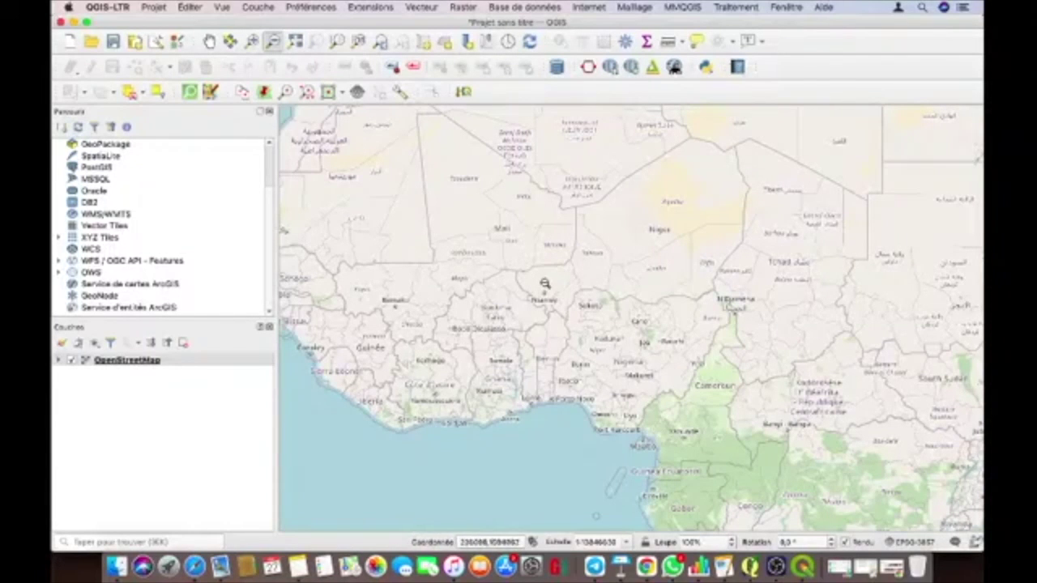
click(667, 281)
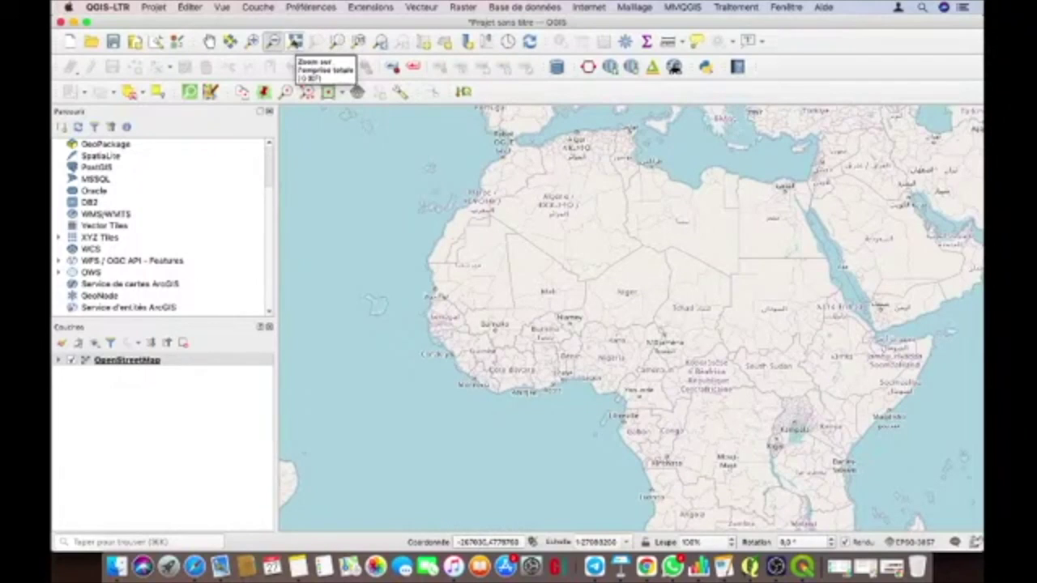
Select the OpenStreetMap layer, zoom the map to its full extent and activate the zoom-in tool
click(135, 361)
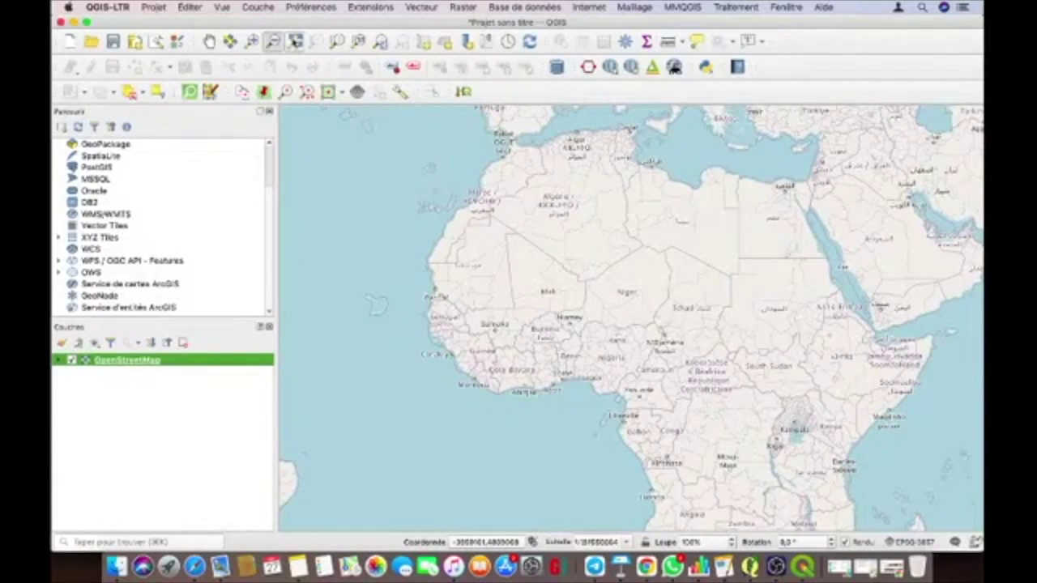
click(295, 40)
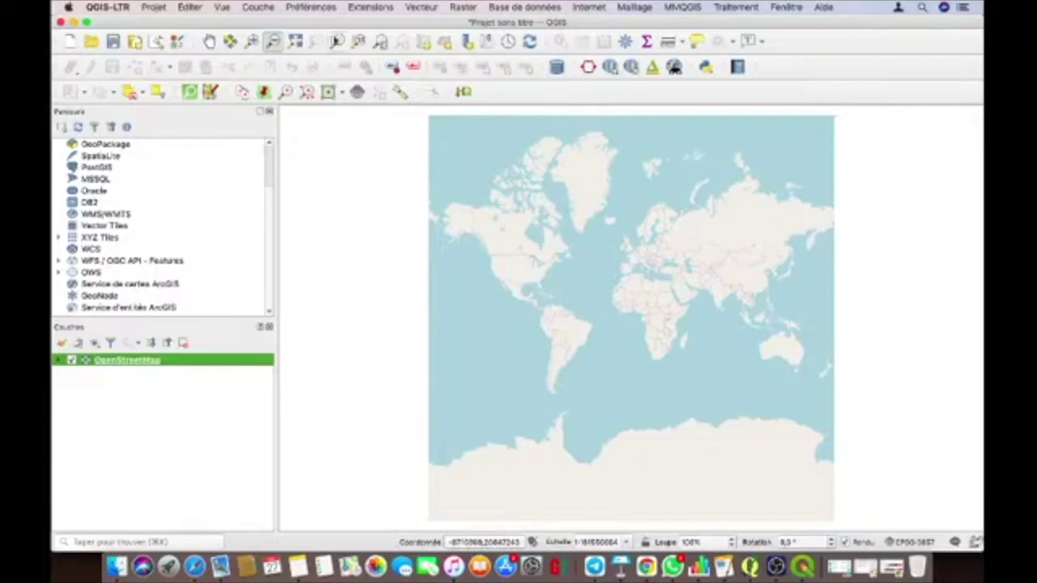
click(253, 42)
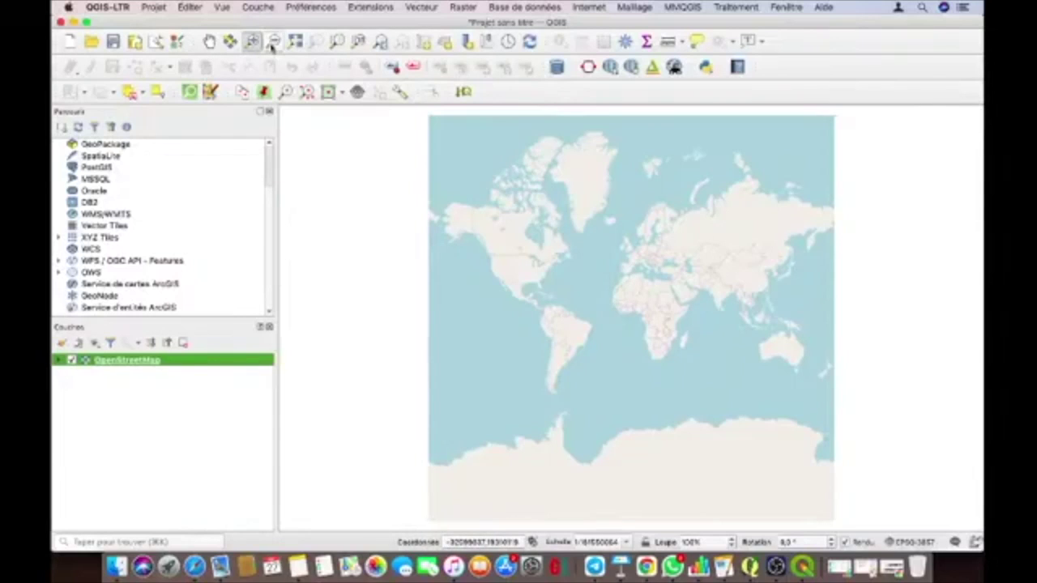
Zoom in on successively smaller rectangles with the zoom-in tool, from West Africa through southern Mali down to the city of Bamako
click(274, 42)
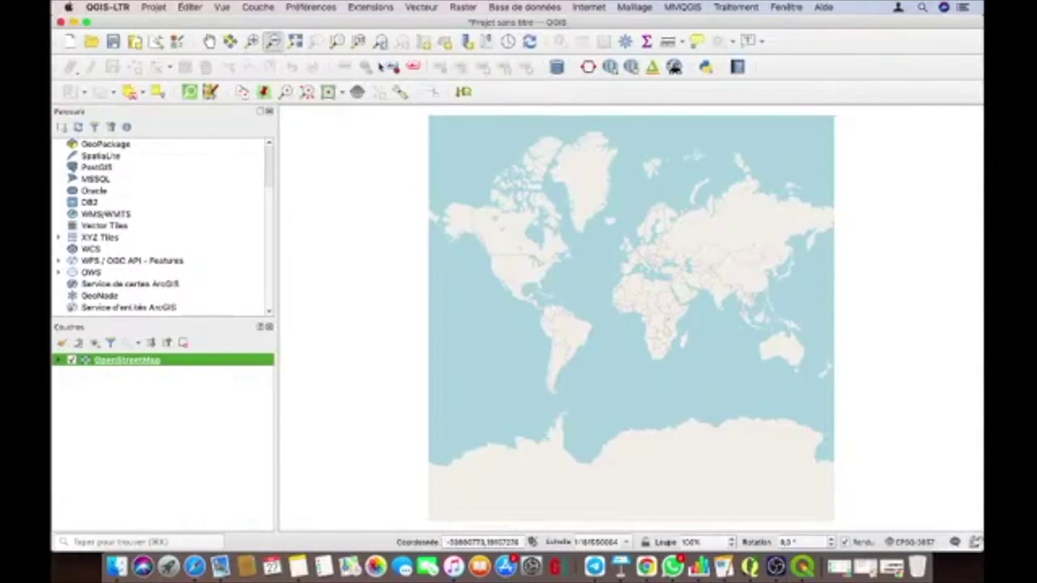
click(253, 42)
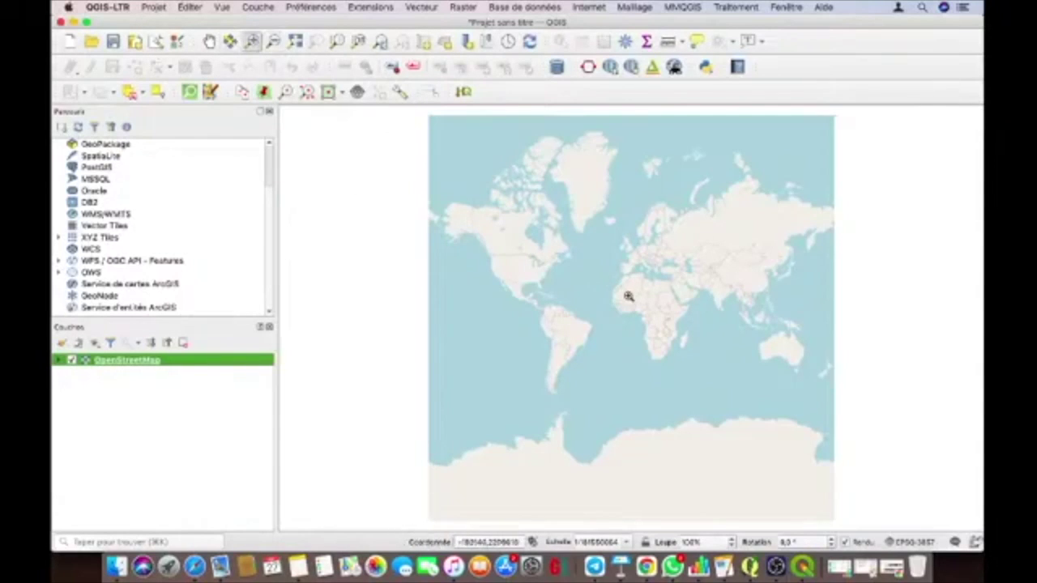
drag(610, 286, 668, 321)
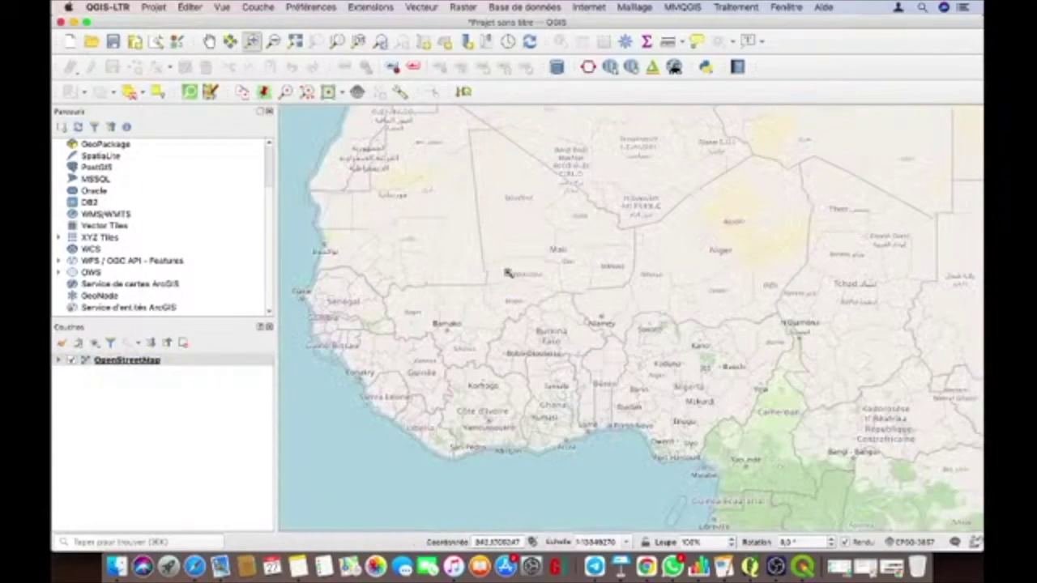
drag(436, 306, 527, 391)
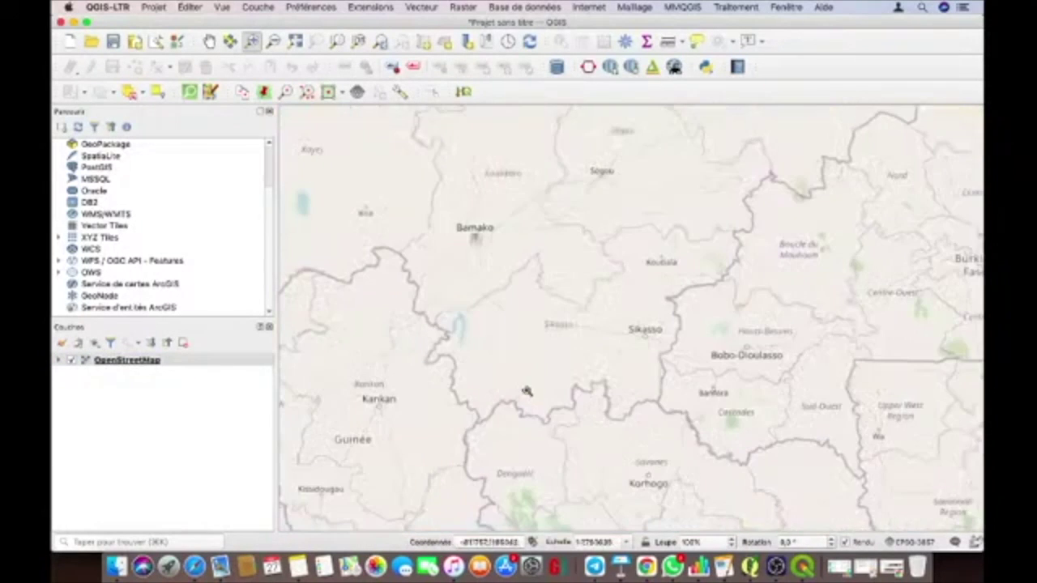
drag(447, 219, 542, 303)
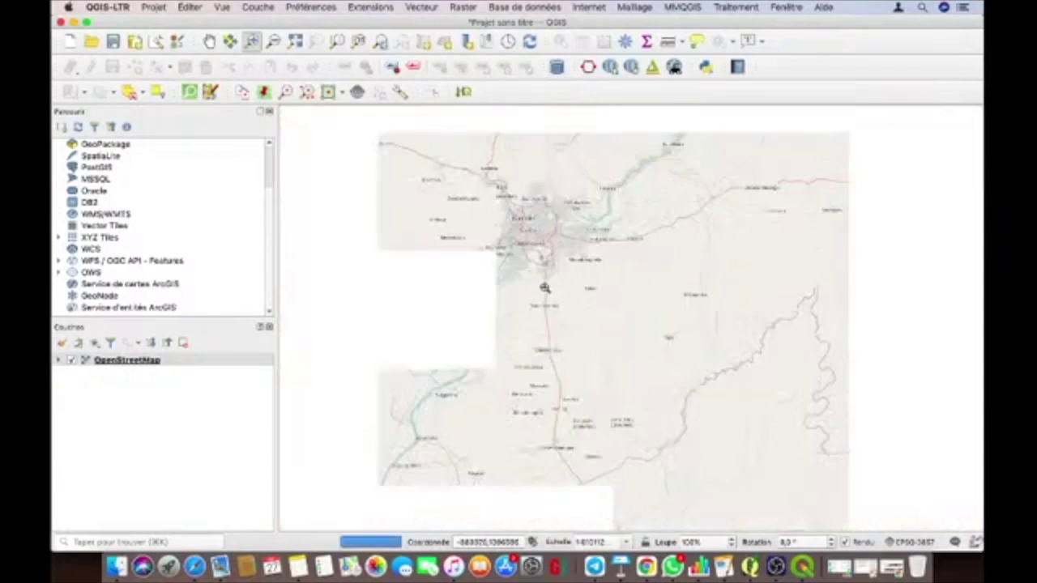
drag(497, 202, 607, 302)
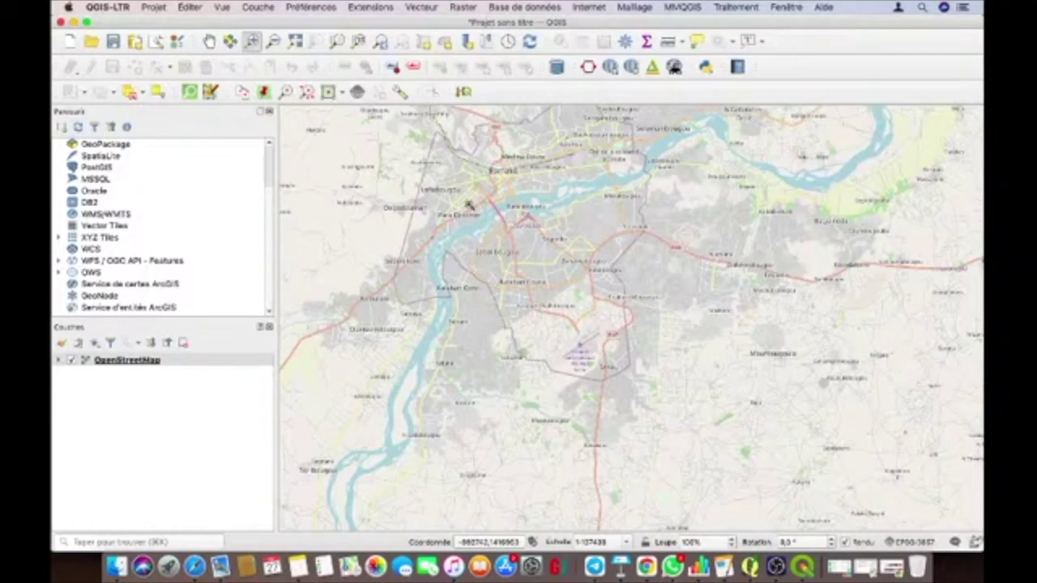
drag(401, 186, 786, 333)
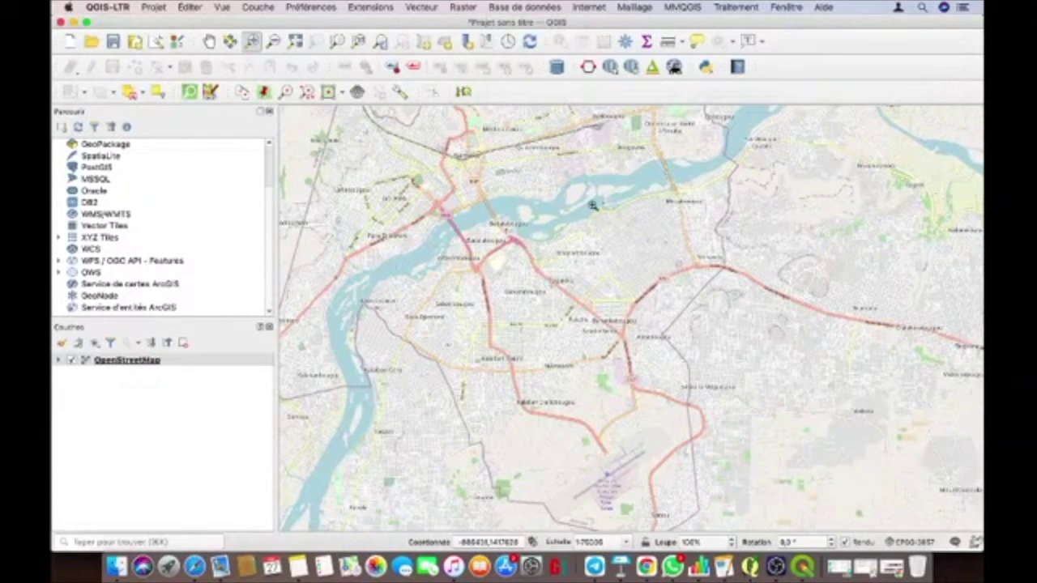
Pan the map in several directions around Bamako with the pan tool and select the OpenStreetMap layer
click(209, 42)
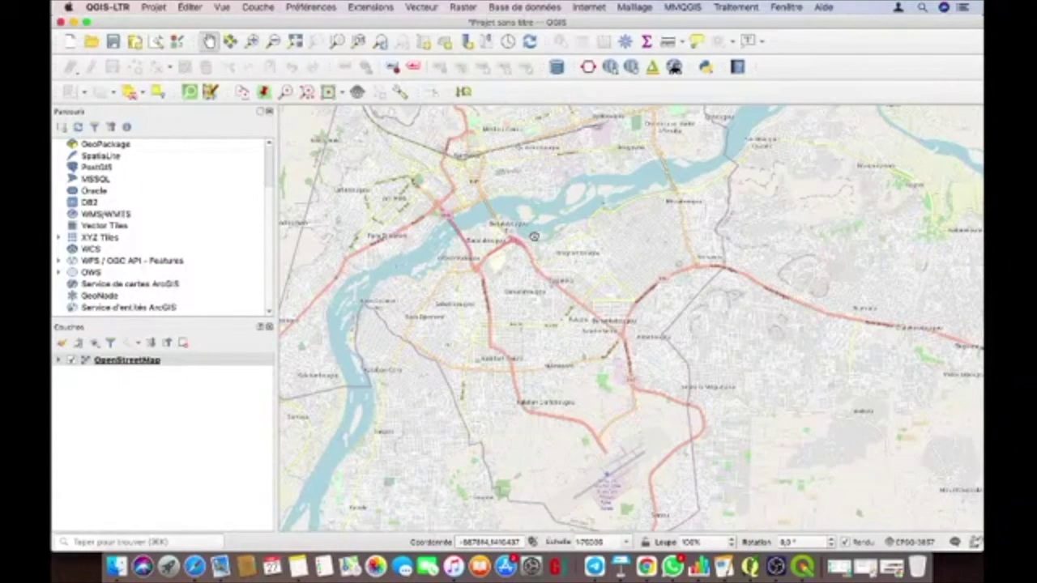
drag(534, 236, 813, 364)
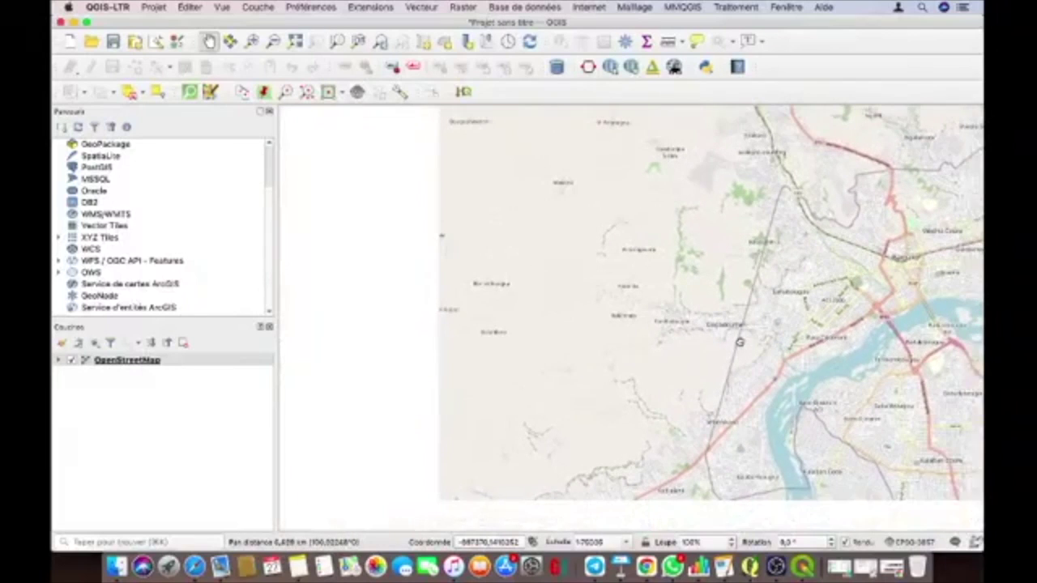
drag(699, 375, 511, 358)
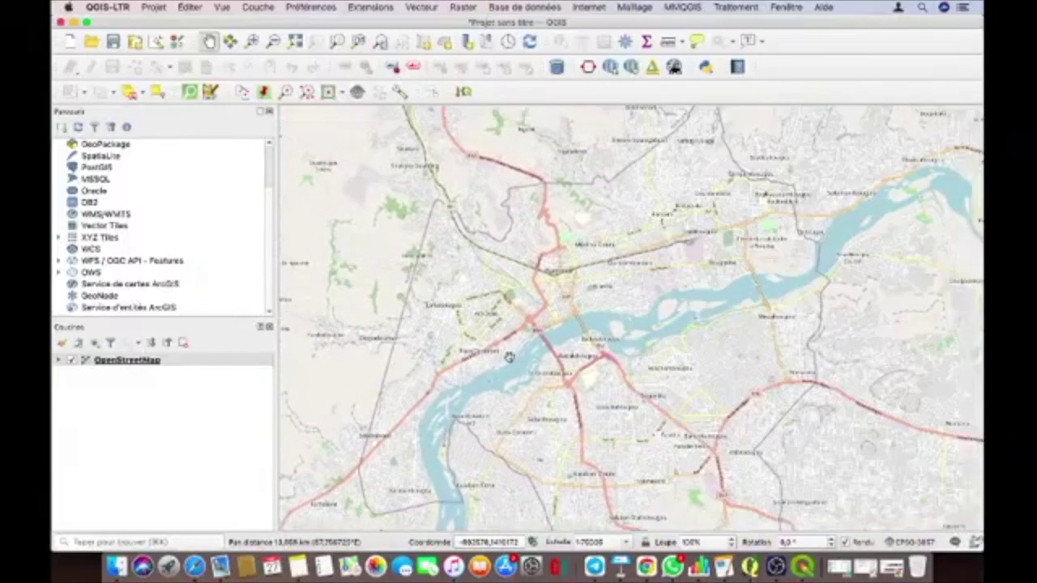
drag(737, 311, 570, 344)
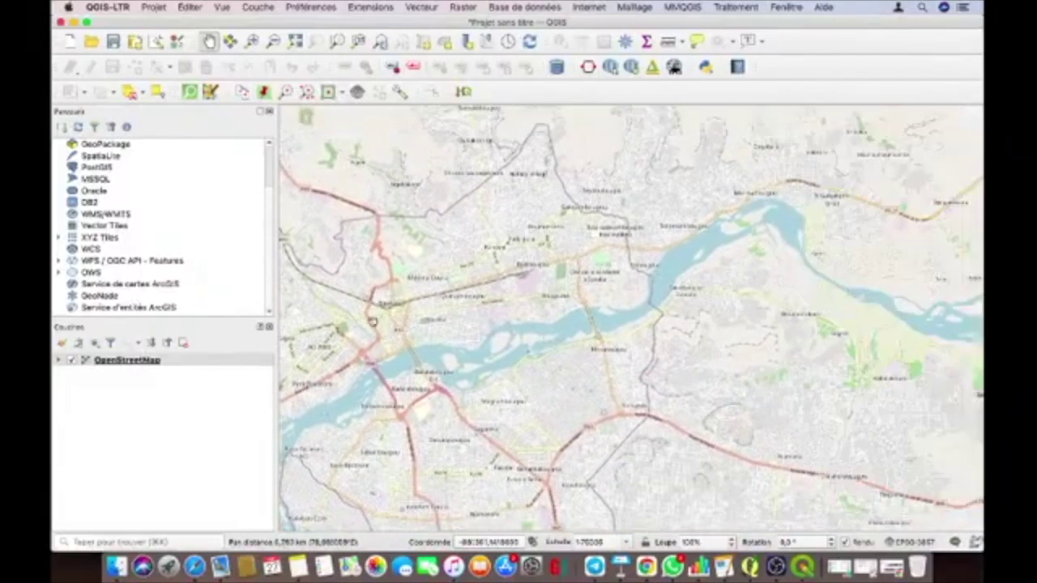
drag(371, 323, 699, 323)
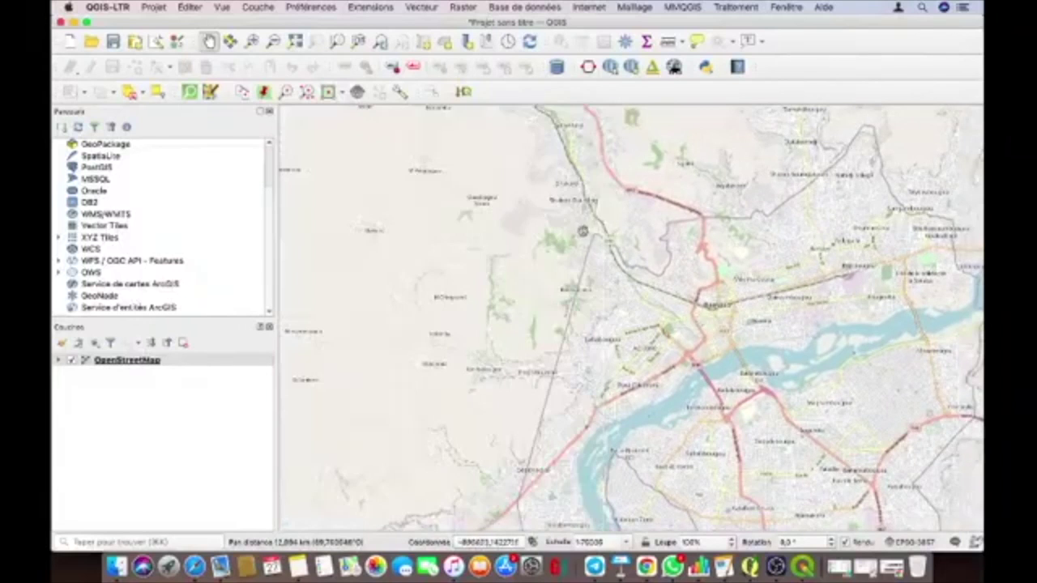
drag(588, 254, 601, 408)
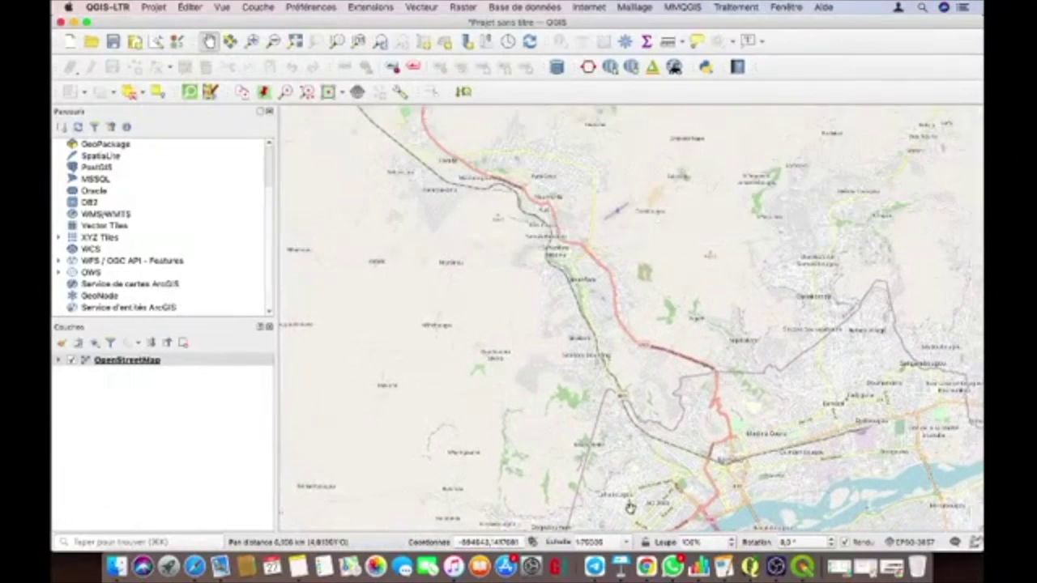
drag(629, 506, 552, 274)
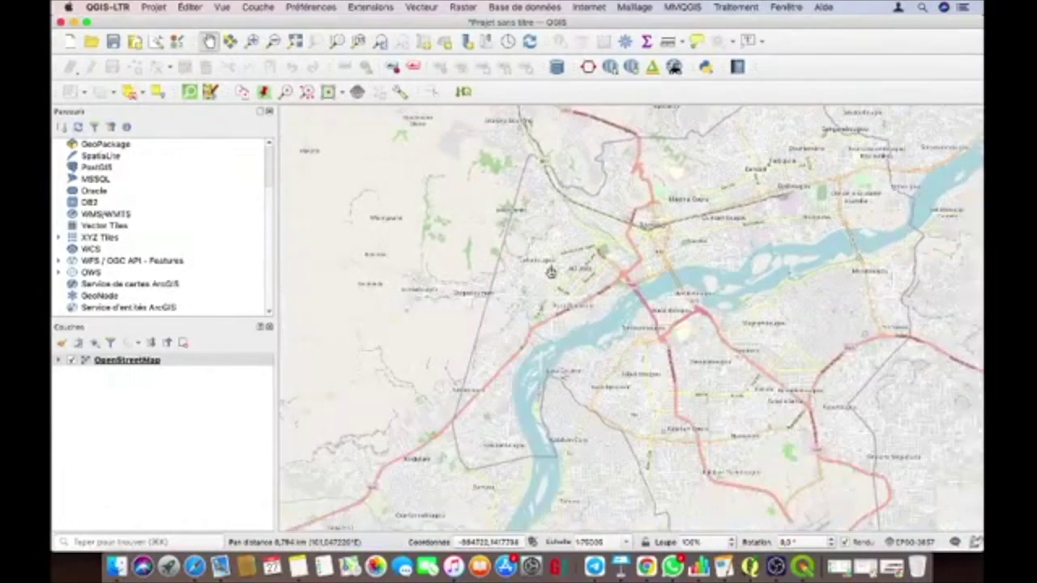
click(203, 363)
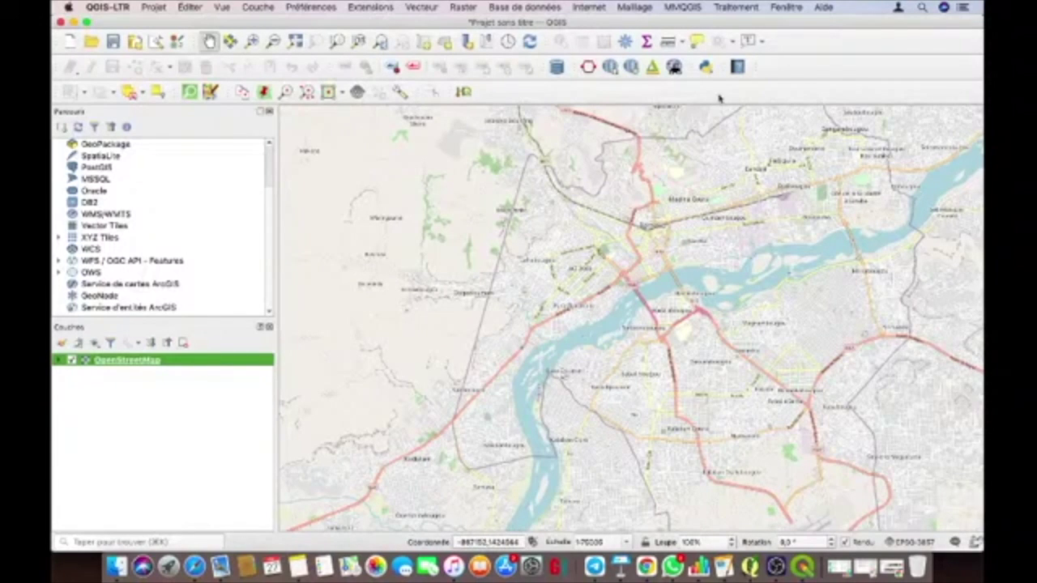
Open the manager for installing and managing extensions and move its window higher on the screen
click(371, 7)
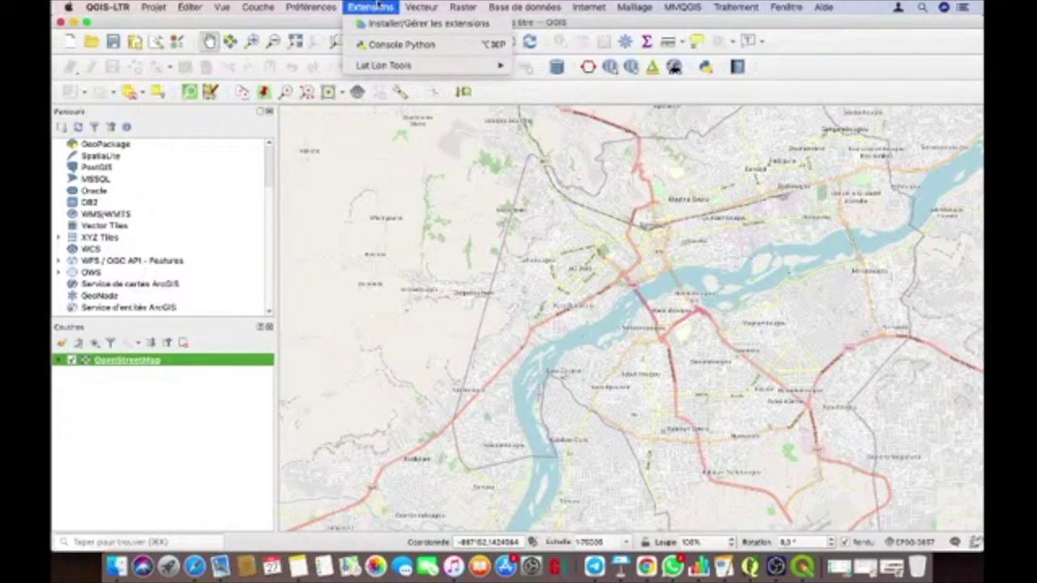
click(367, 7)
click(368, 6)
click(369, 24)
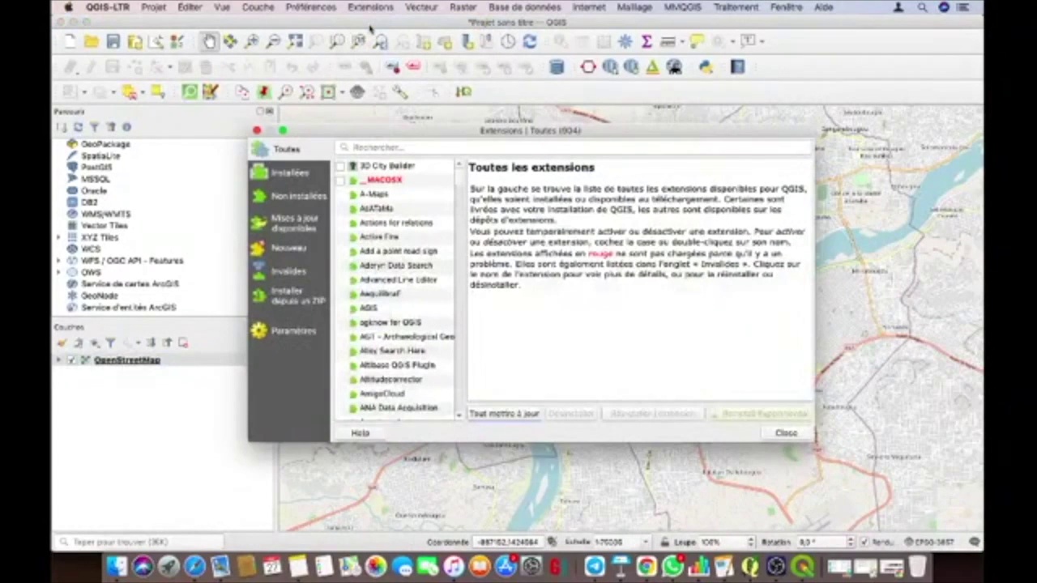
drag(557, 131, 563, 90)
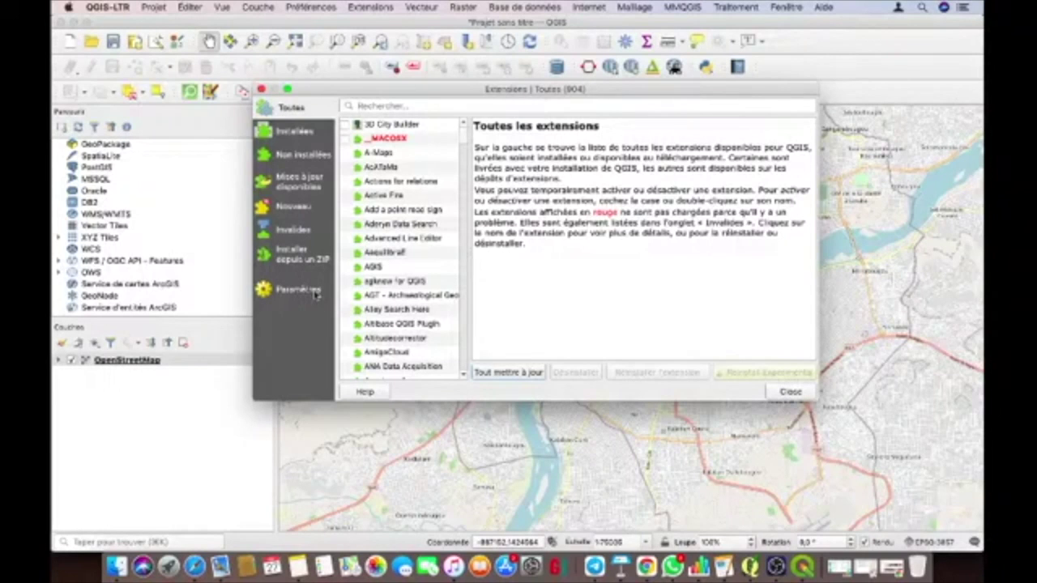
Open the extension manager's settings and review the update-check frequency options, keeping the check at every QGIS startup
click(317, 294)
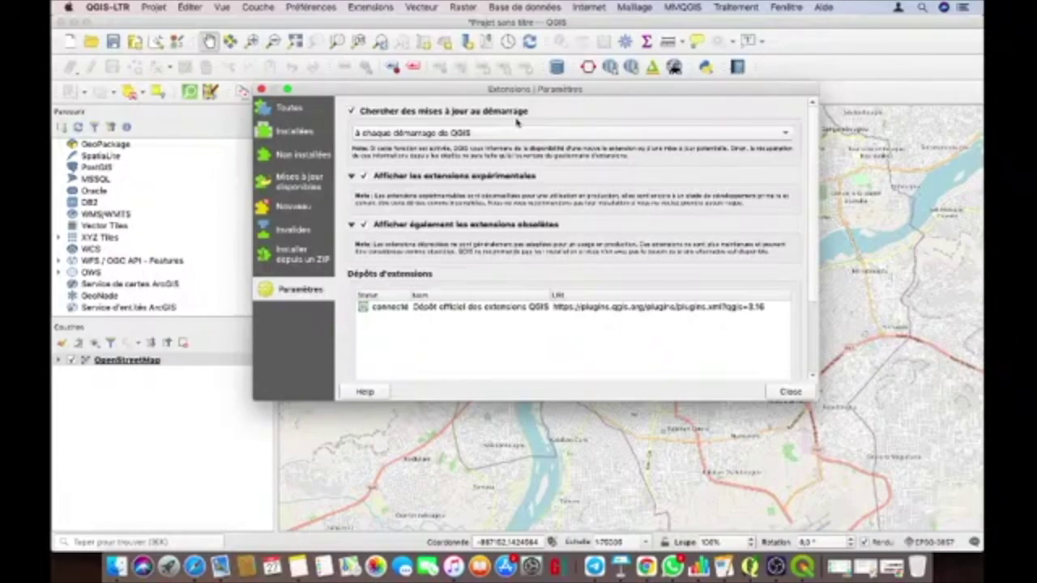
click(489, 134)
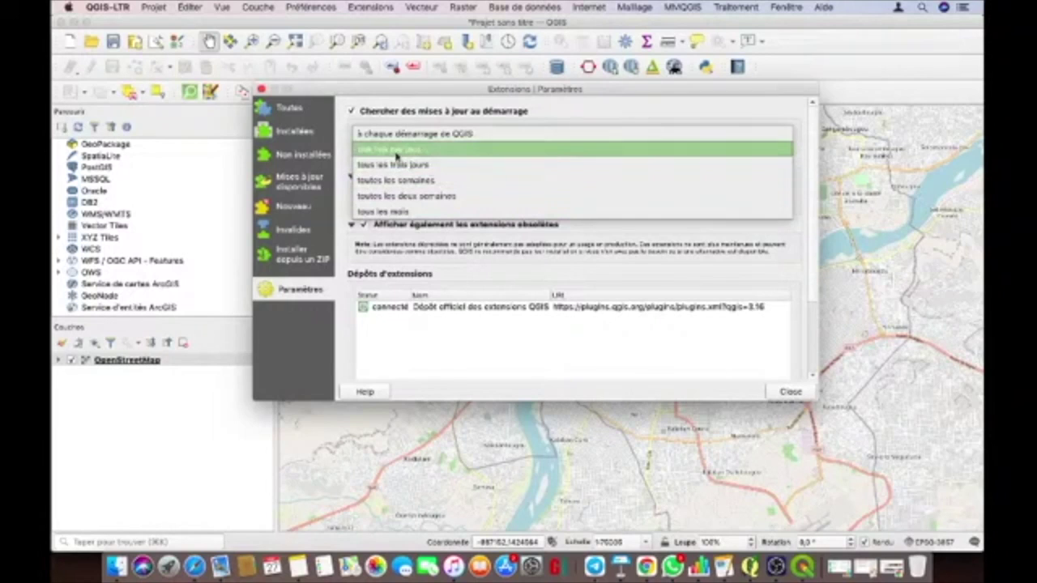
click(550, 123)
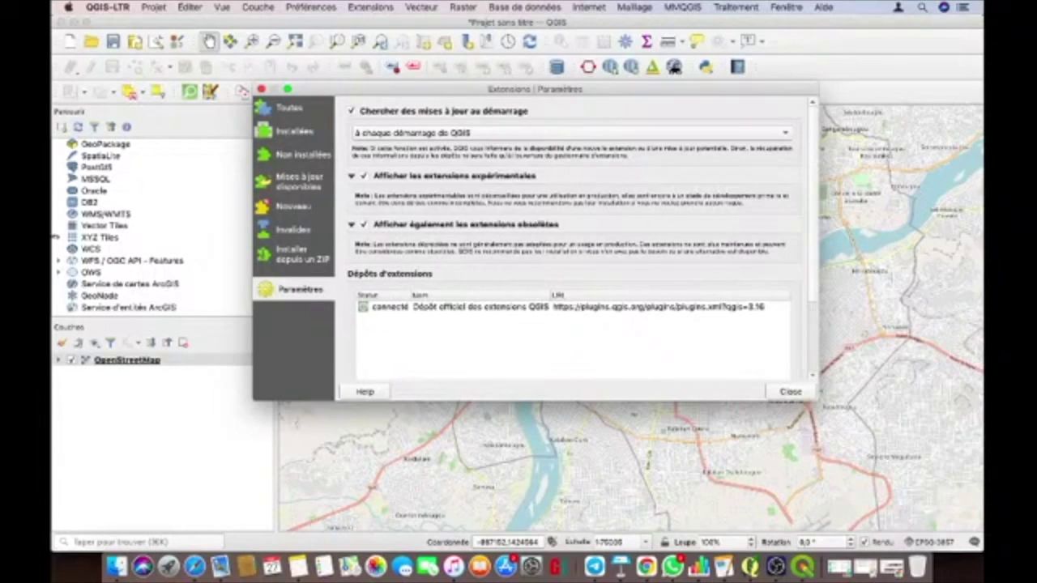
Examine the extension repositories and the form for adding a new one, closing the form without adding a repository
drag(817, 230, 814, 270)
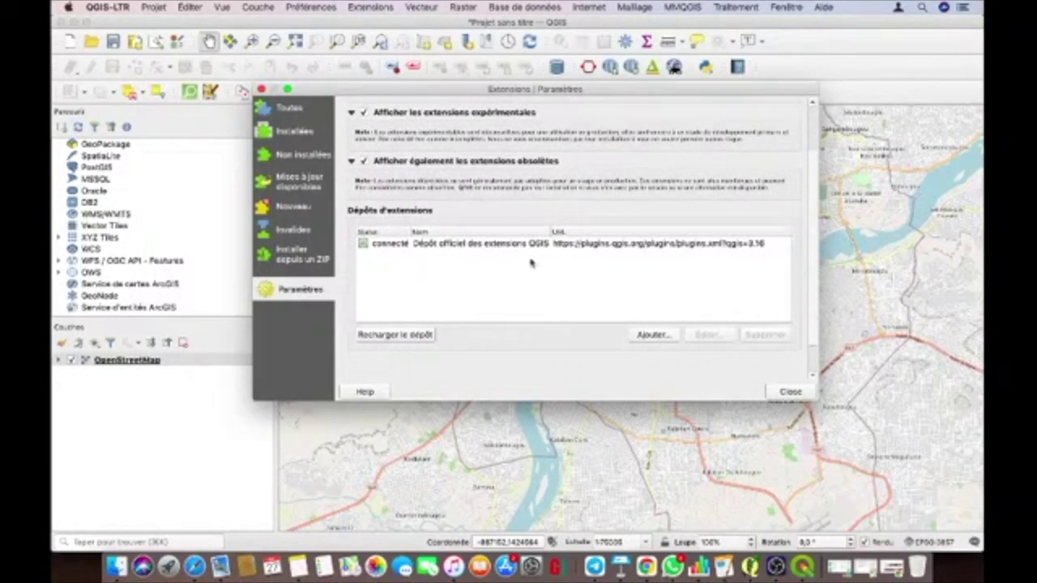
click(650, 336)
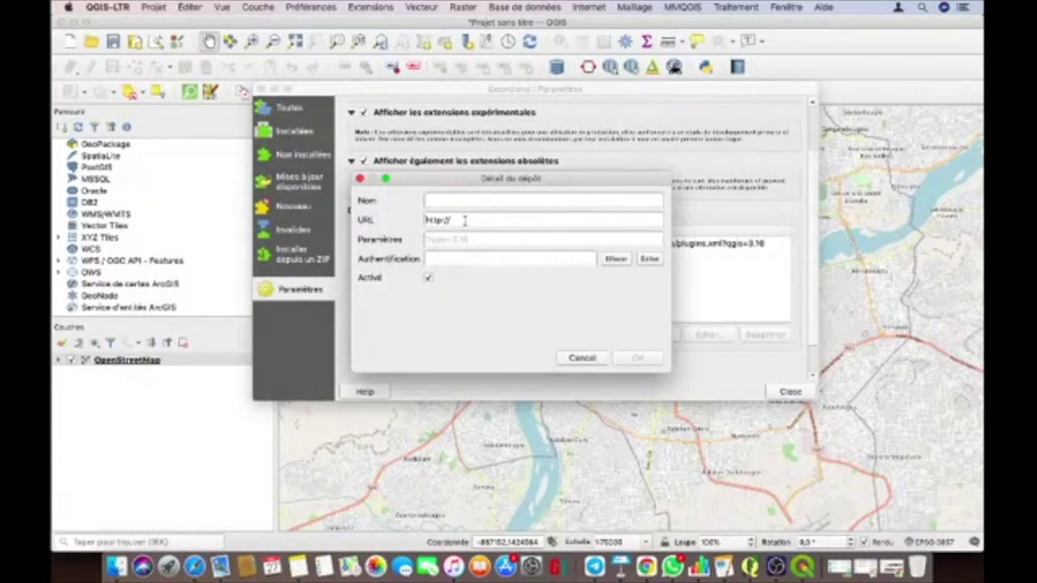
click(468, 220)
click(580, 358)
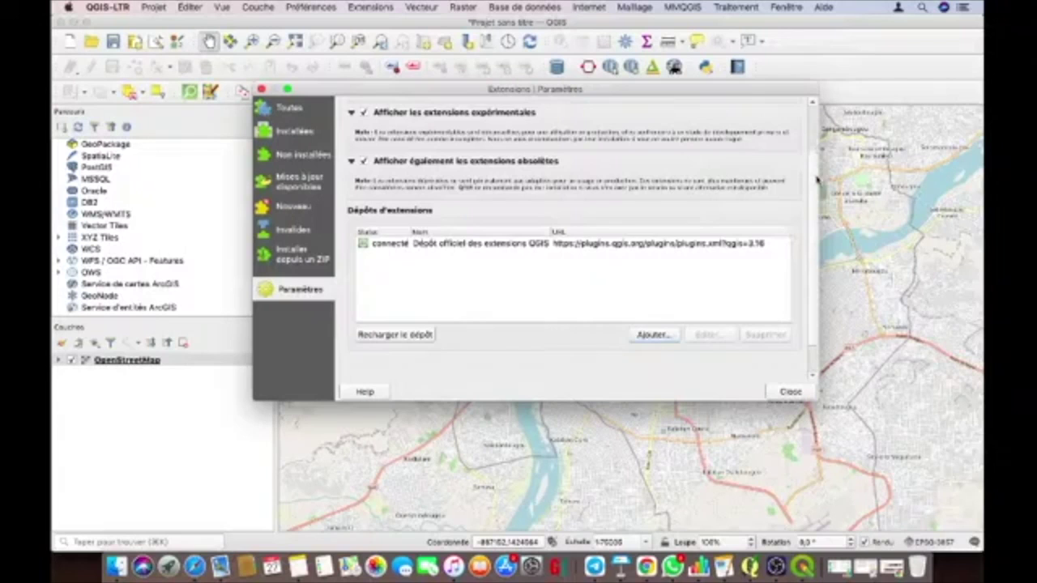
drag(817, 180, 814, 130)
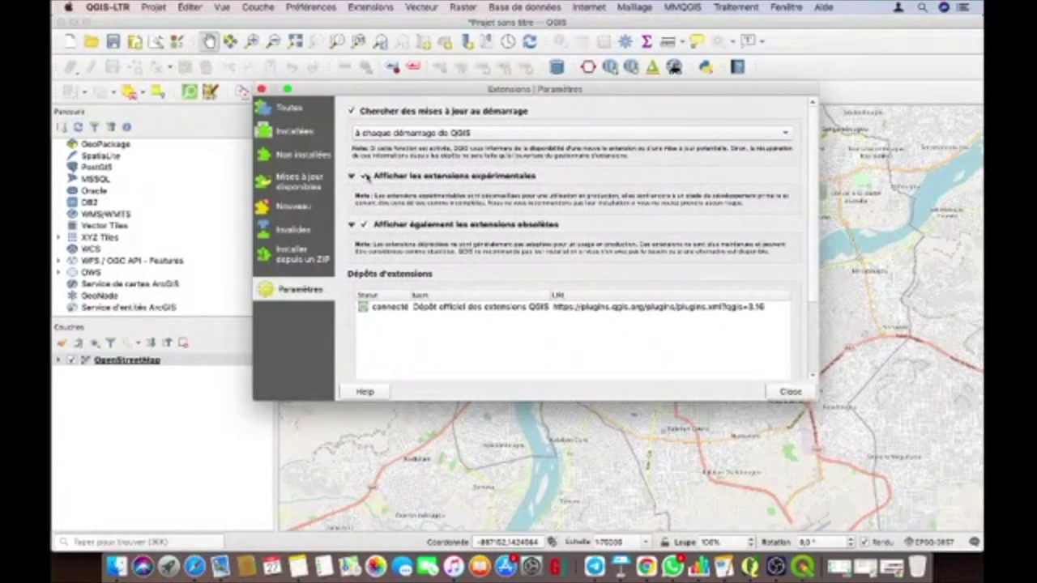
Turn off the display of experimental extensions and view the list of all extensions
click(366, 176)
click(299, 110)
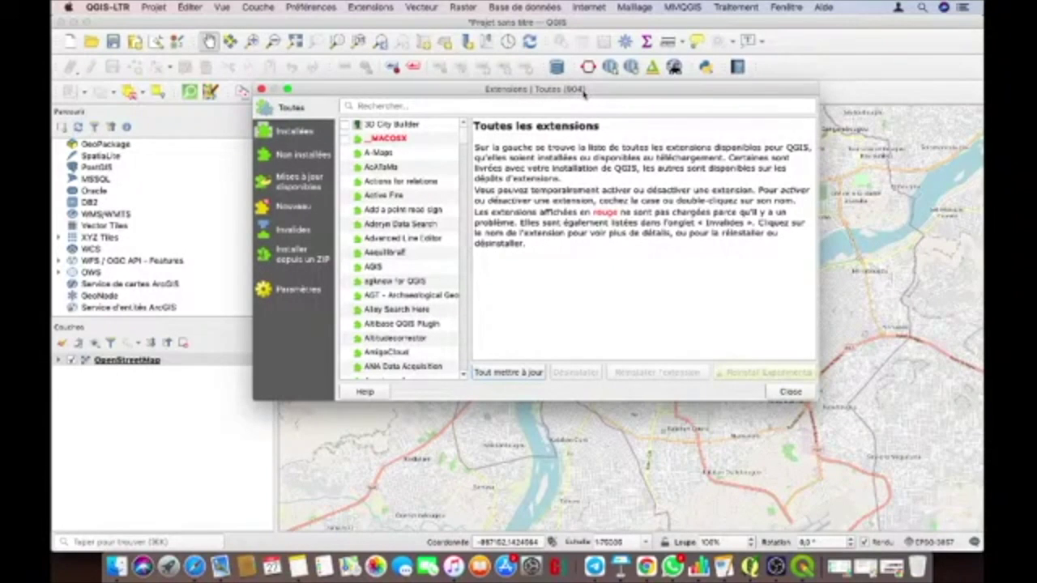
click(300, 290)
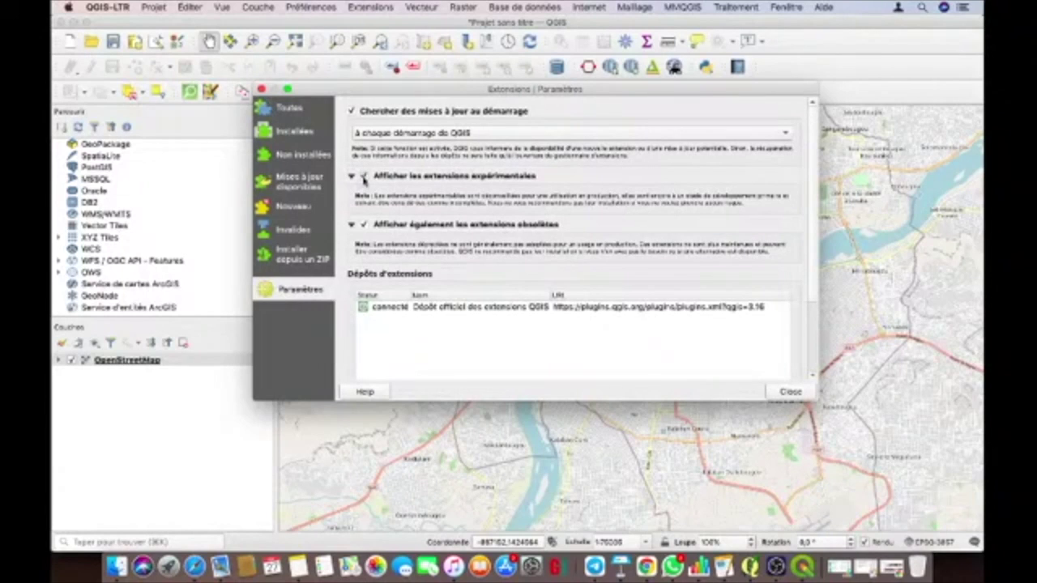
click(363, 179)
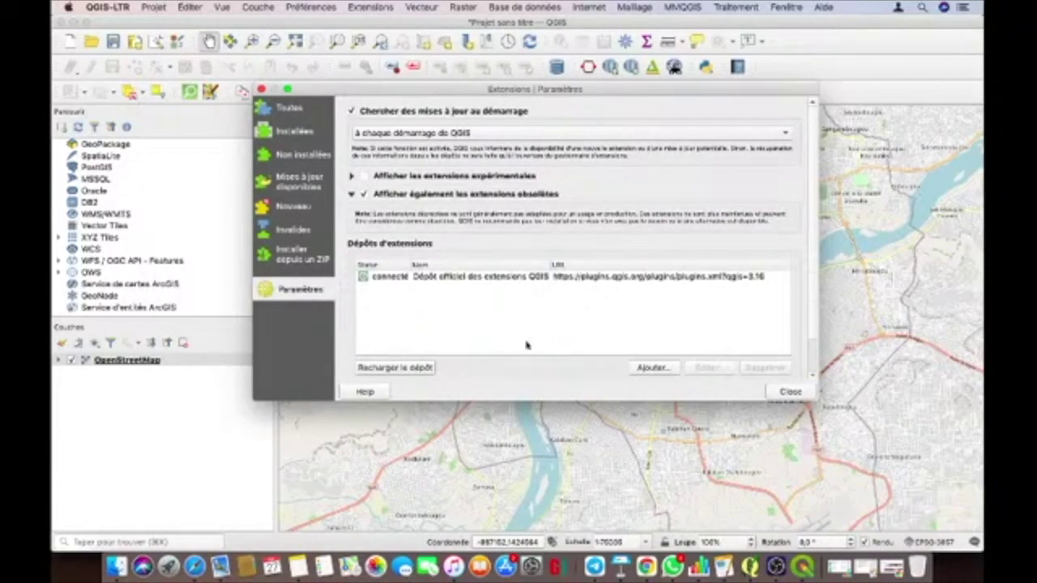
click(292, 107)
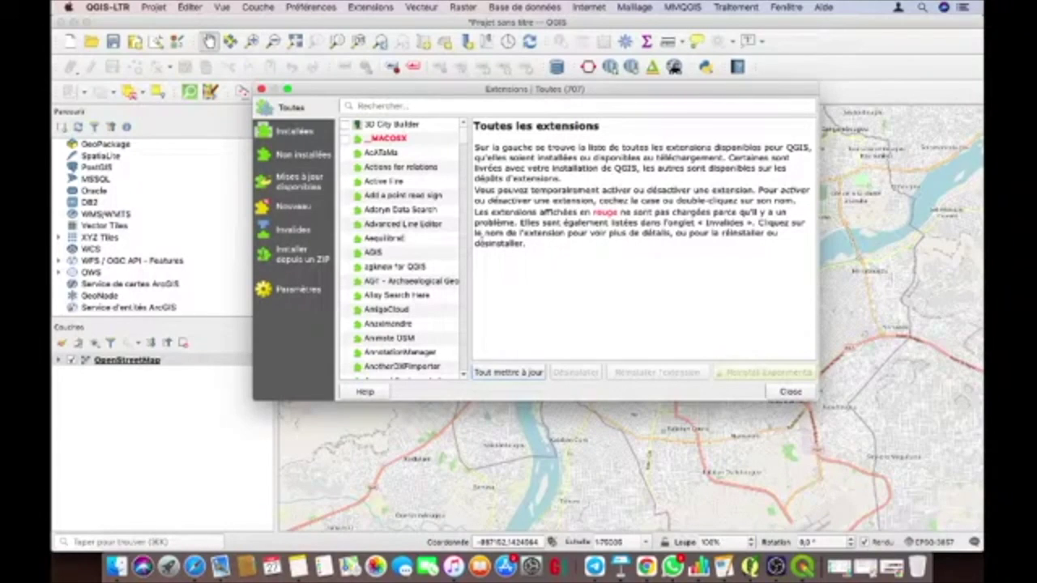
Turn the display of experimental extensions back on and return to the list of all extensions
click(323, 297)
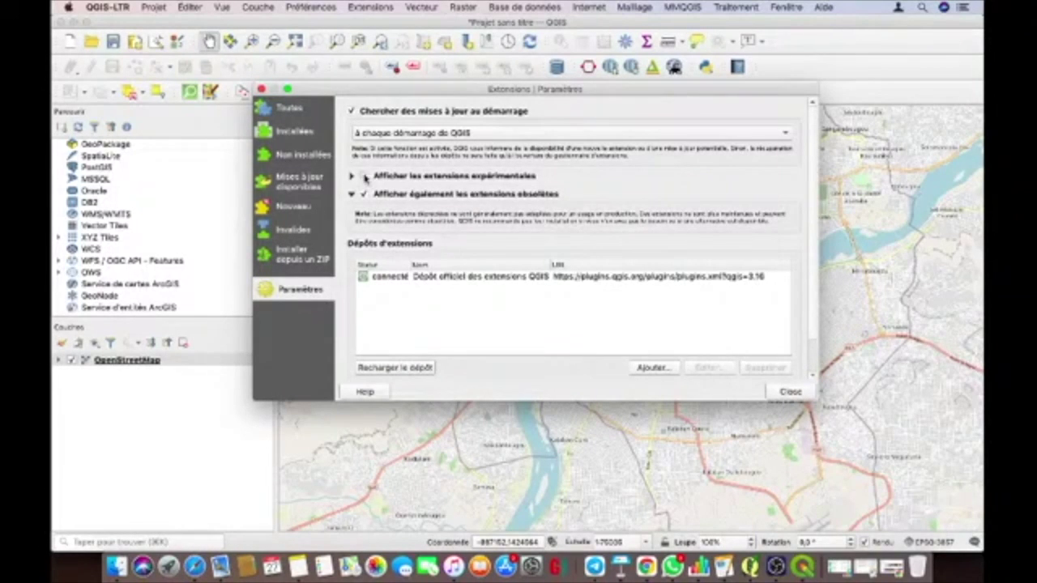
click(366, 177)
click(287, 114)
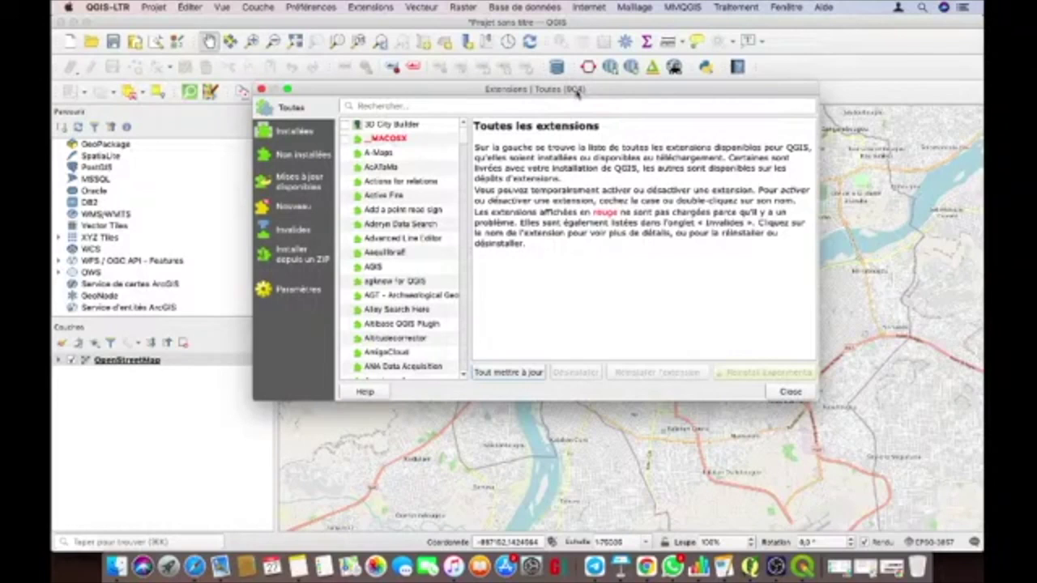
View the extension manager's install-from-ZIP page, then switch to Google Chrome and look over the QGIS website's home page
click(302, 257)
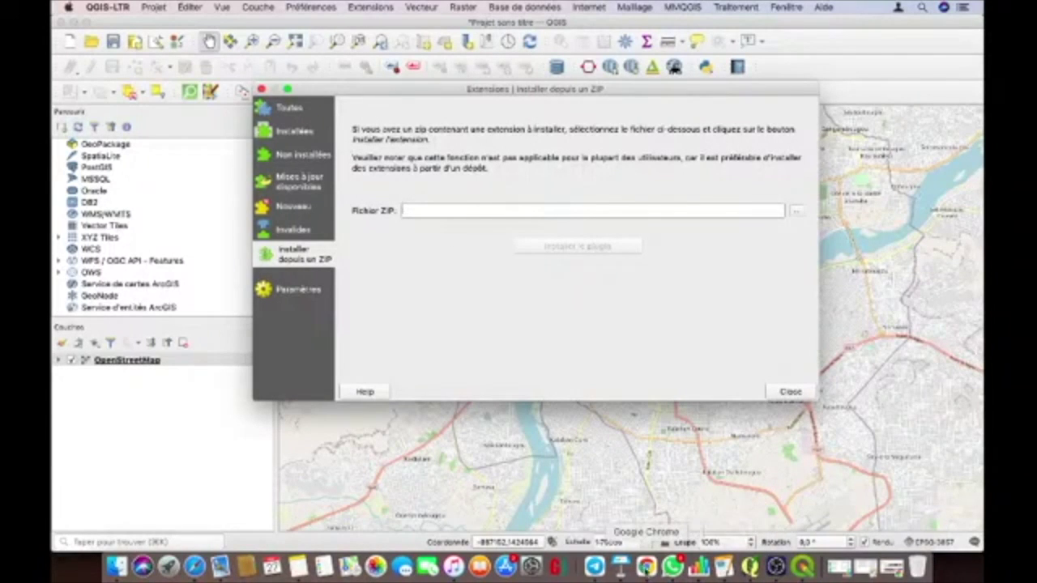
click(647, 565)
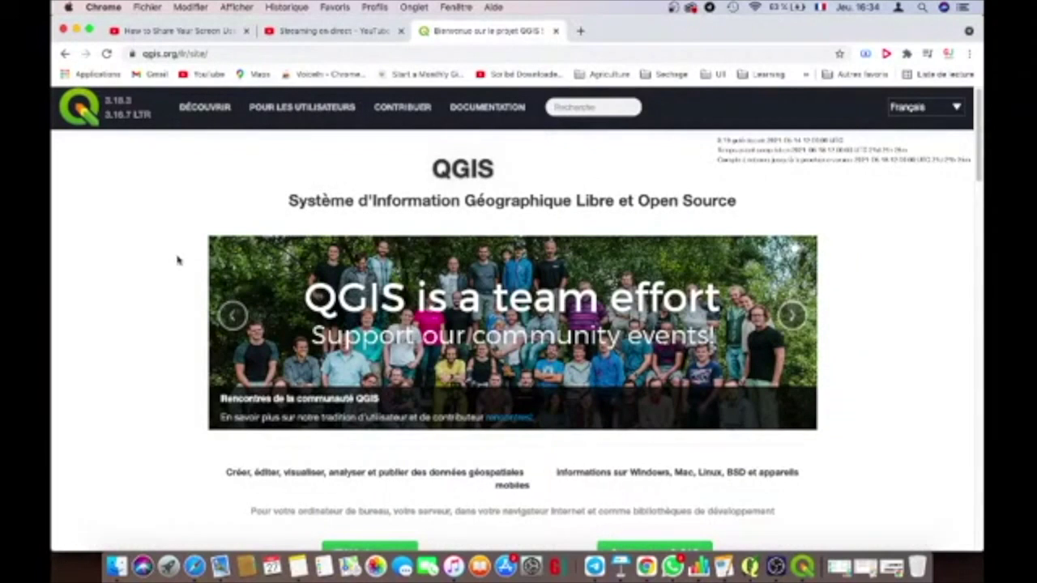
scroll(182, 263, down, 20)
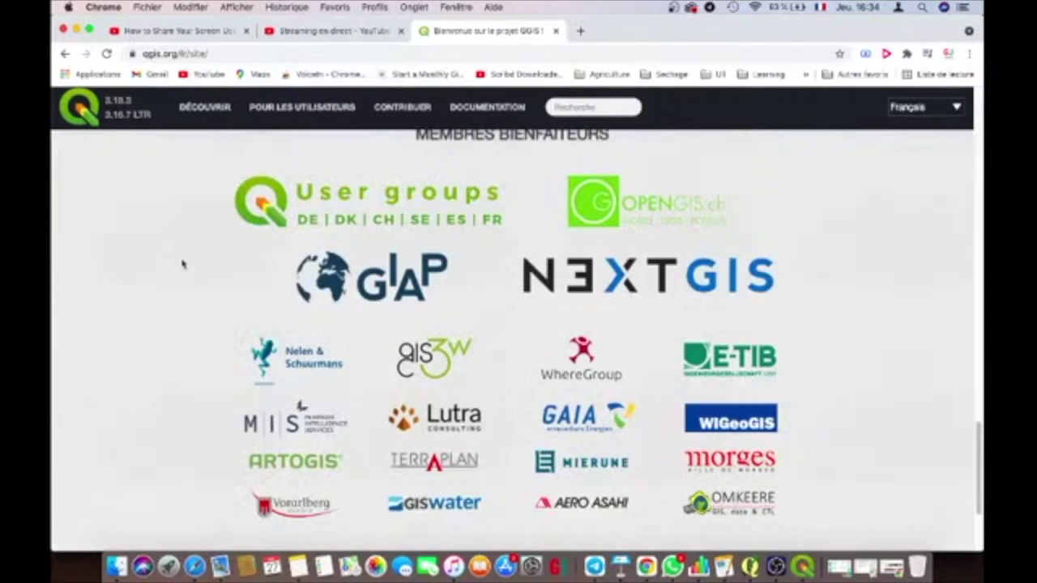
scroll(182, 263, up, 20)
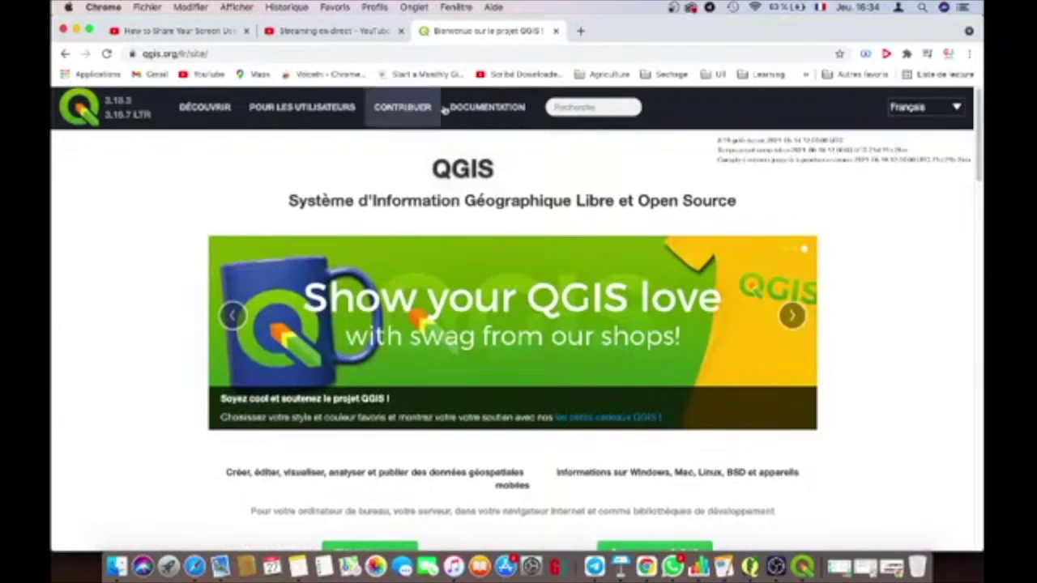
Reach the QGIS Python Plugins Repository through the QGIS website's Extensions link and dismiss the translation offer
click(481, 114)
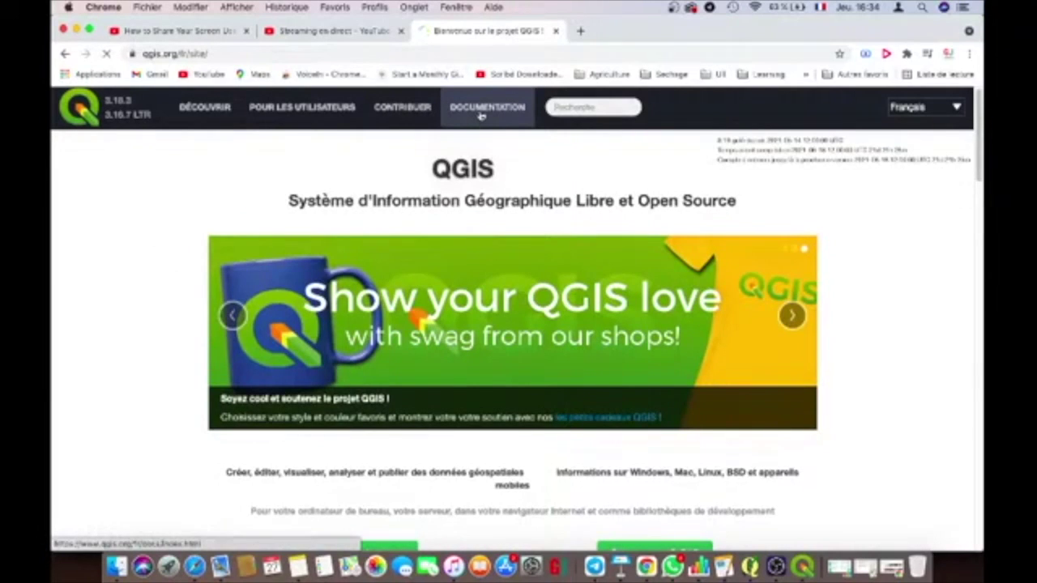
click(209, 109)
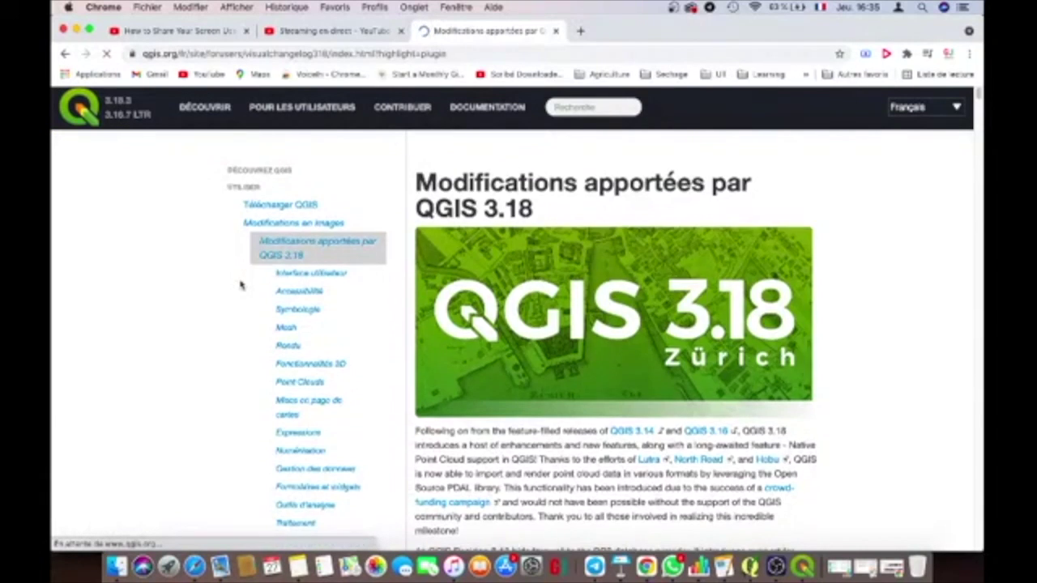
scroll(240, 285, down, 5)
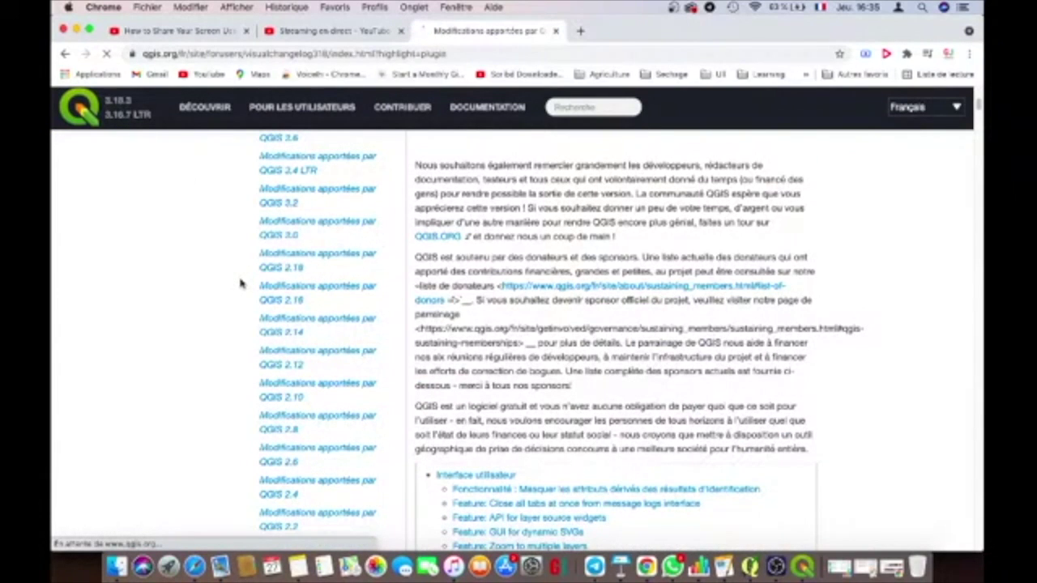
scroll(240, 285, down, 5)
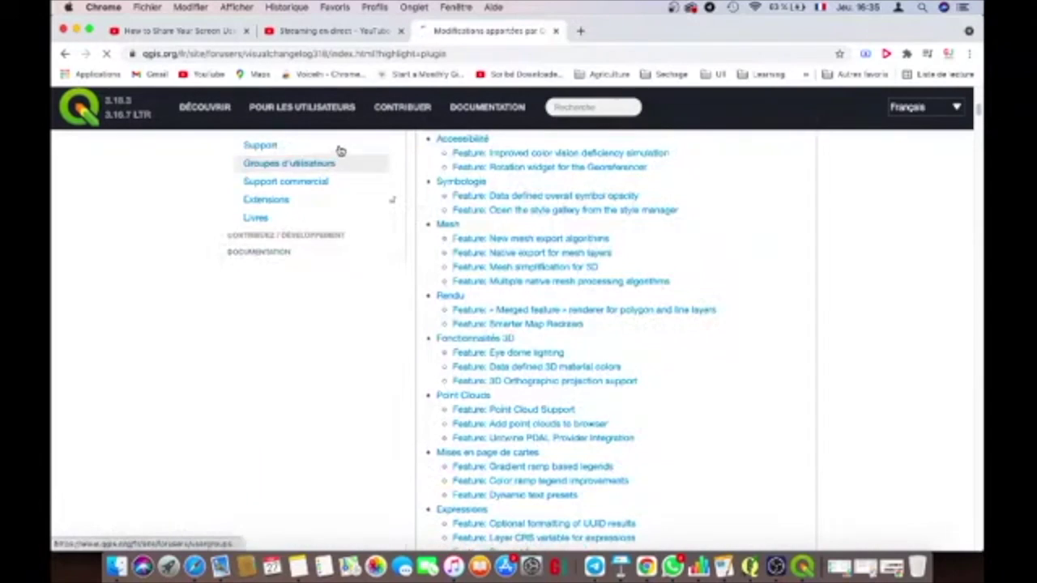
click(272, 202)
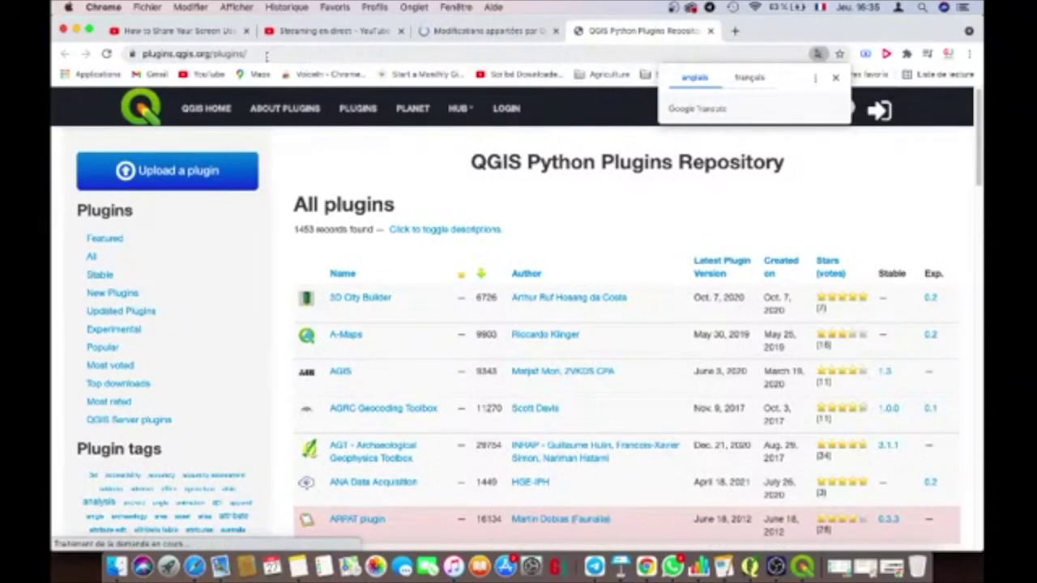
click(835, 78)
Examine the plugin repository's web address and browse its list of all plugins
click(550, 55)
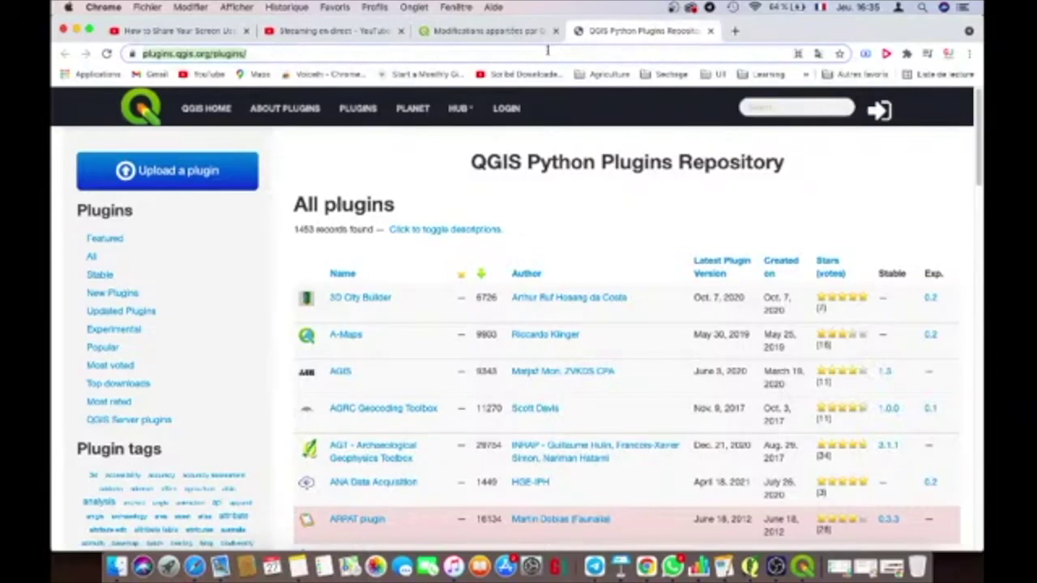
click(263, 55)
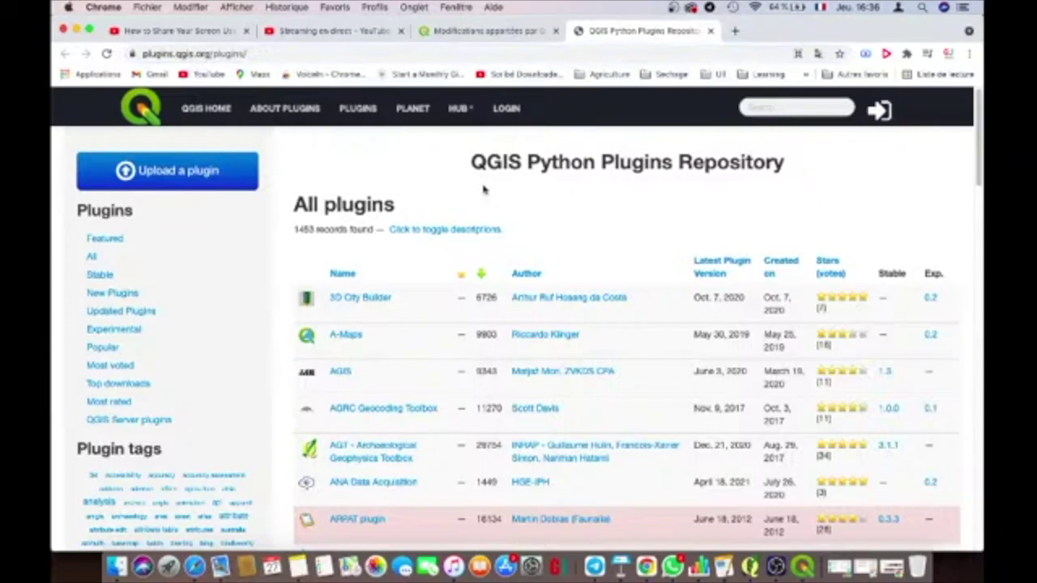
scroll(483, 189, down, 2)
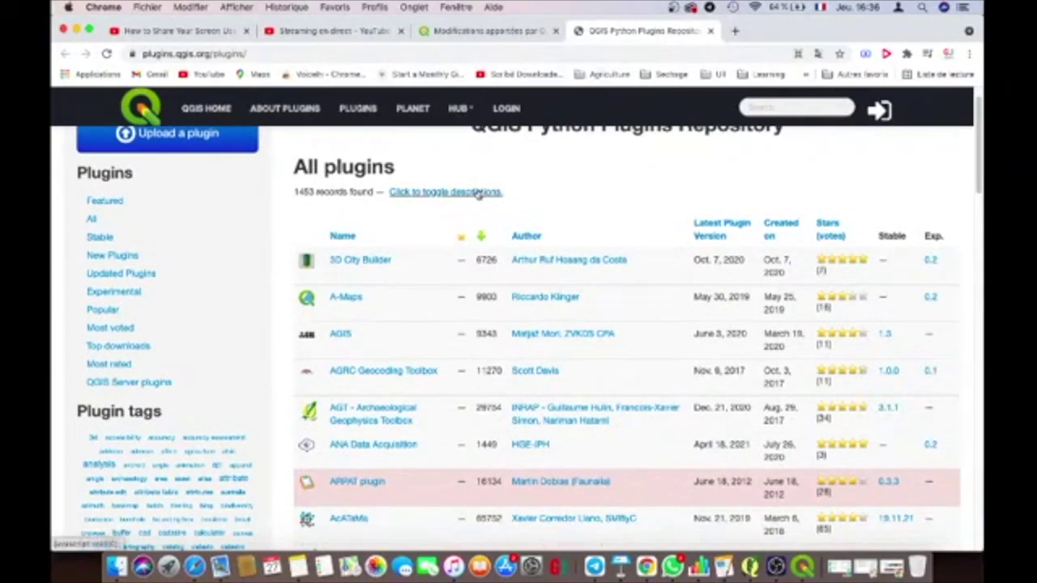
scroll(478, 192, down, 5)
scroll(478, 195, up, 7)
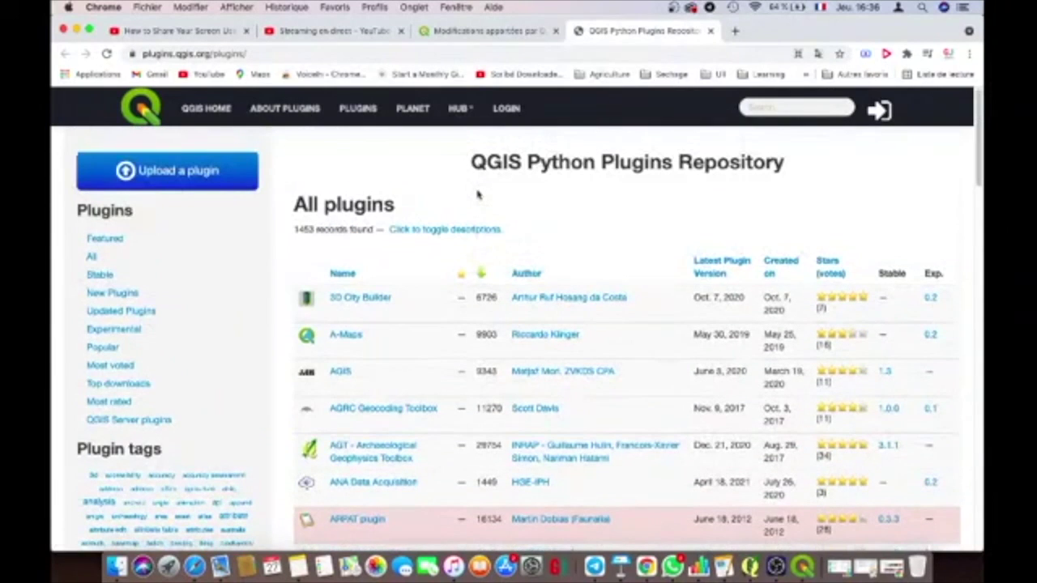
scroll(419, 296, down, 10)
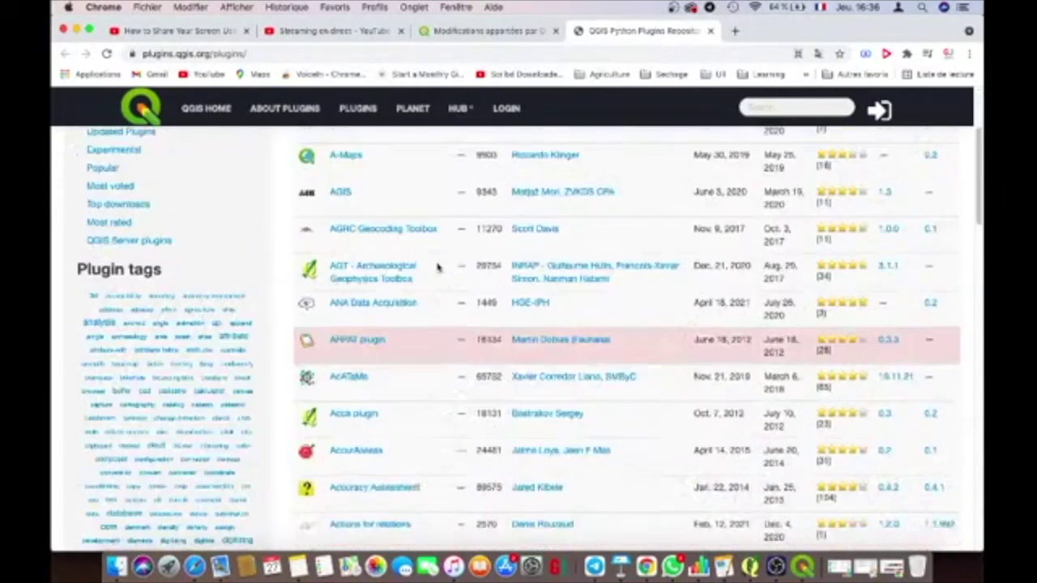
scroll(439, 268, down, 10)
Find the 3D City Builder plugin in the repository list and download its latest version
scroll(435, 264, up, 11)
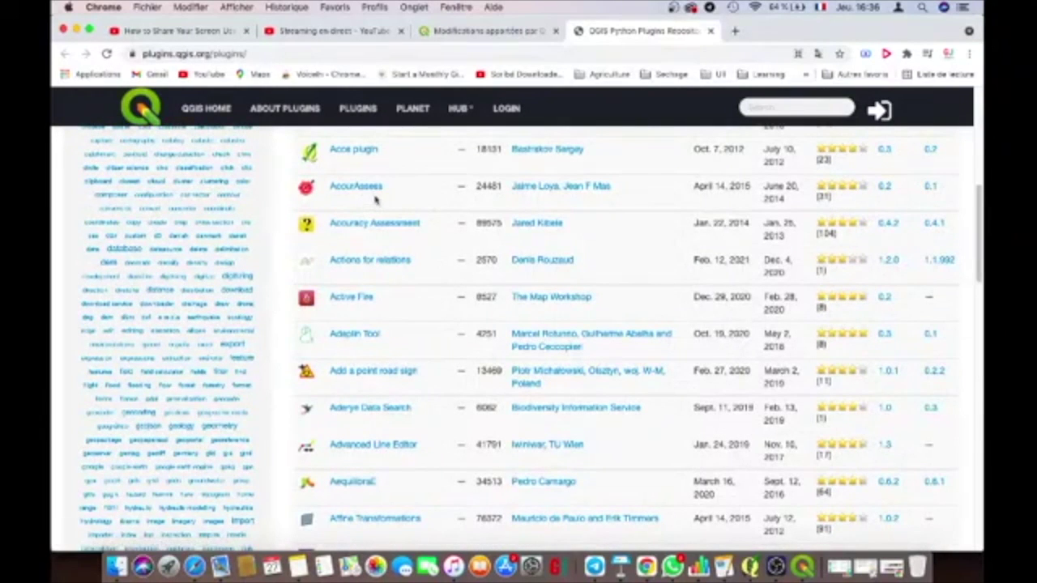
scroll(371, 203, down, 1)
scroll(371, 203, up, 8)
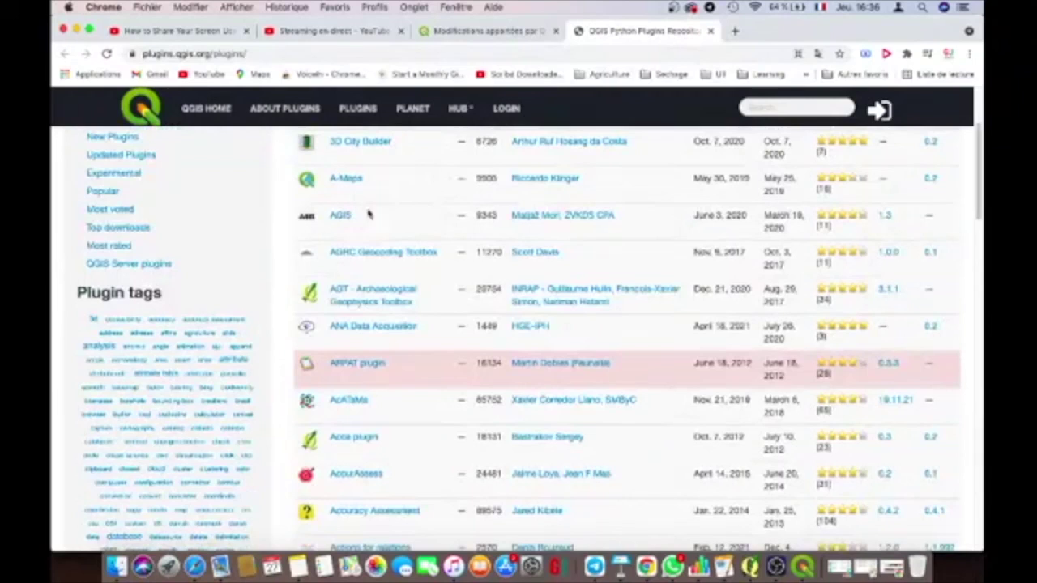
click(381, 144)
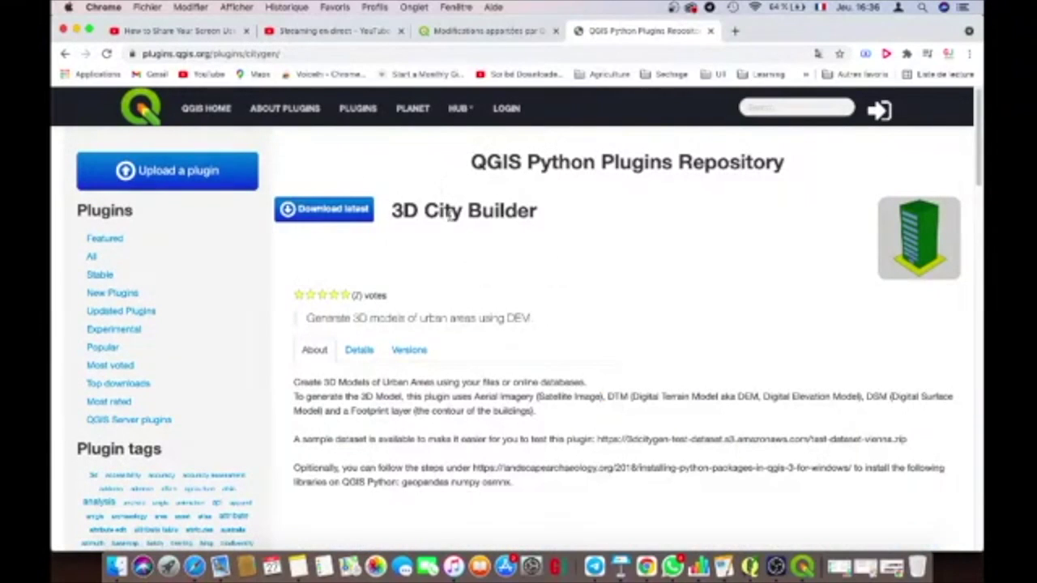
click(332, 209)
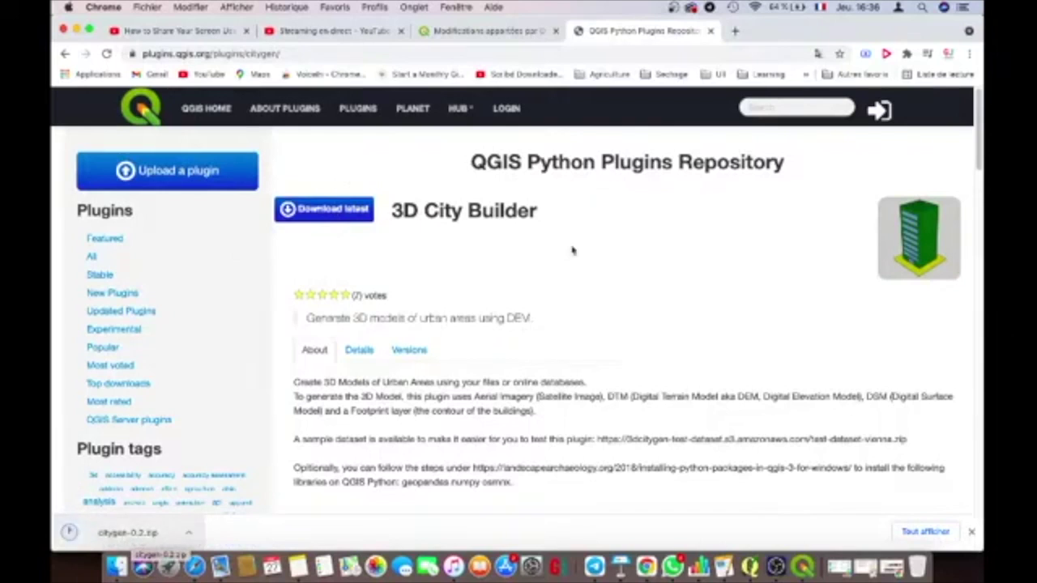
Switch to QGIS and install the downloaded citygen-0.2.zip as an extension from a ZIP file, accepting the untrusted source
click(803, 567)
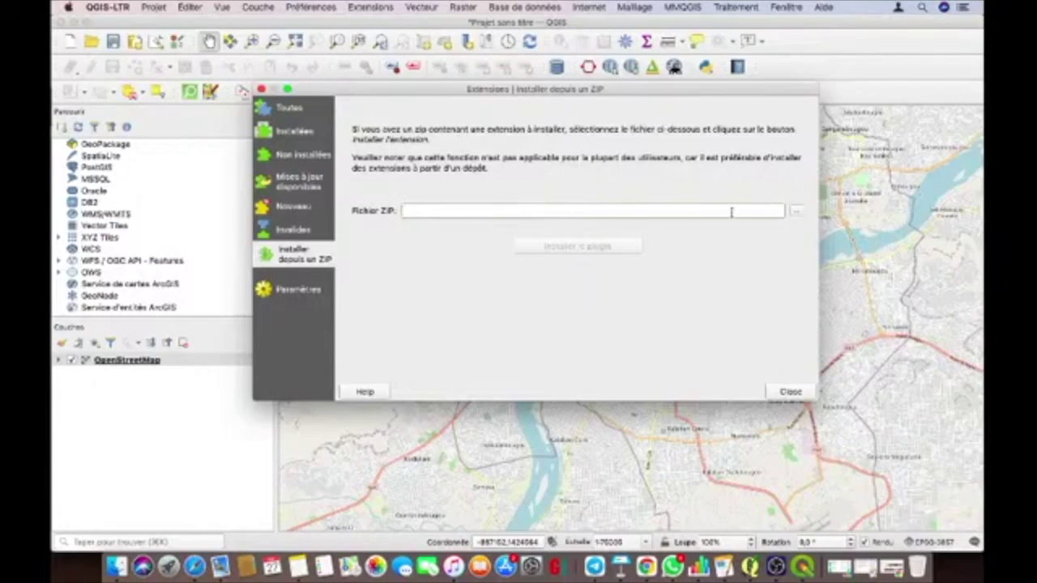
click(795, 211)
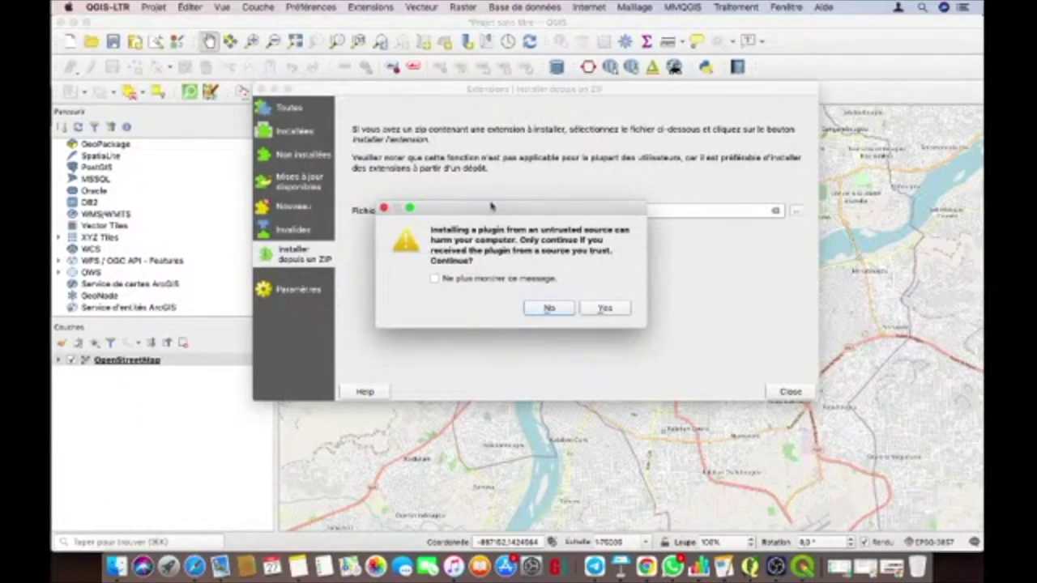
drag(491, 206, 477, 184)
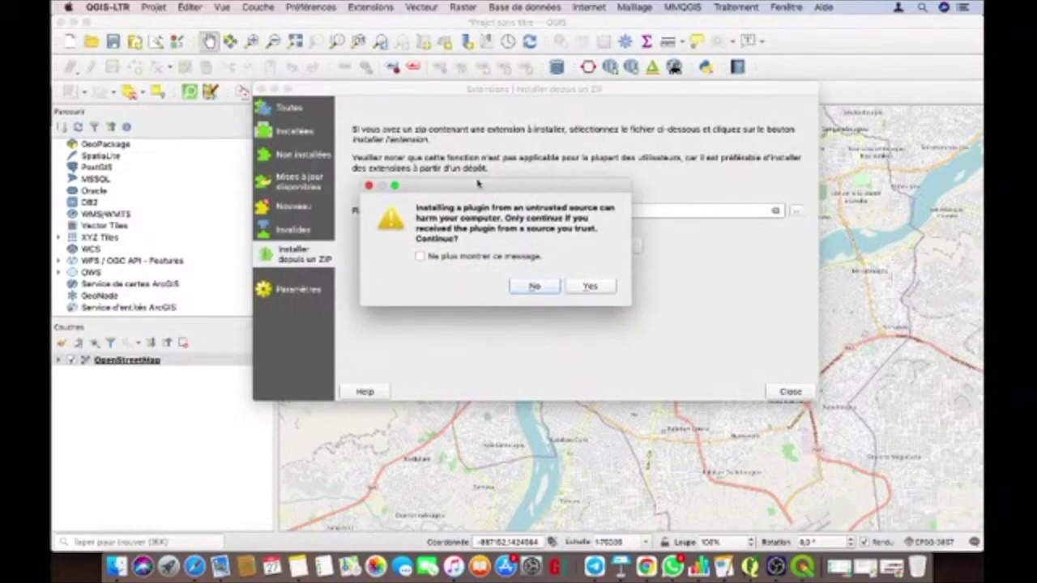
click(583, 290)
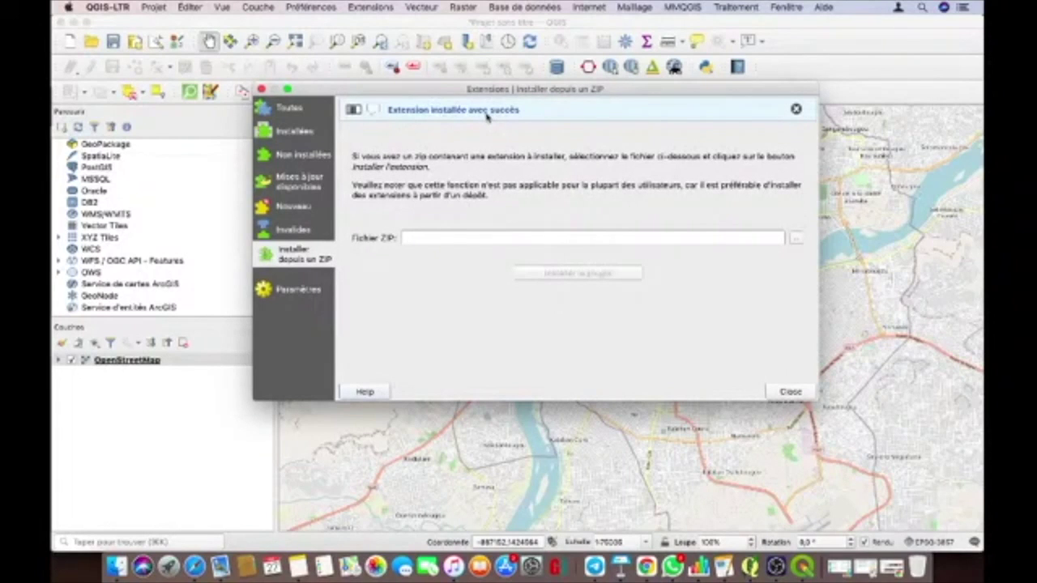
Search the list of all extensions for "osm"
click(301, 111)
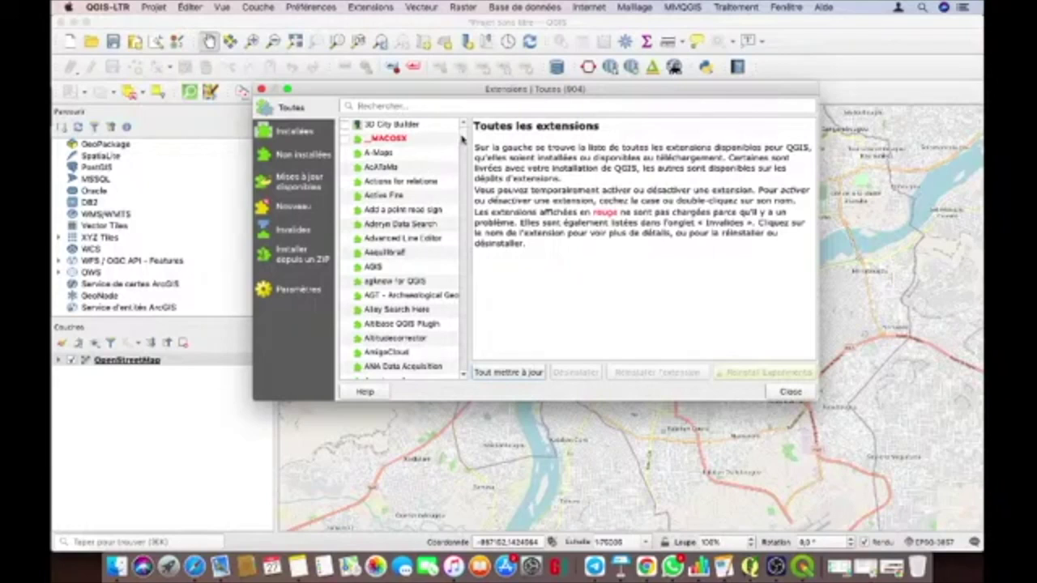
text(e)
text(sm)
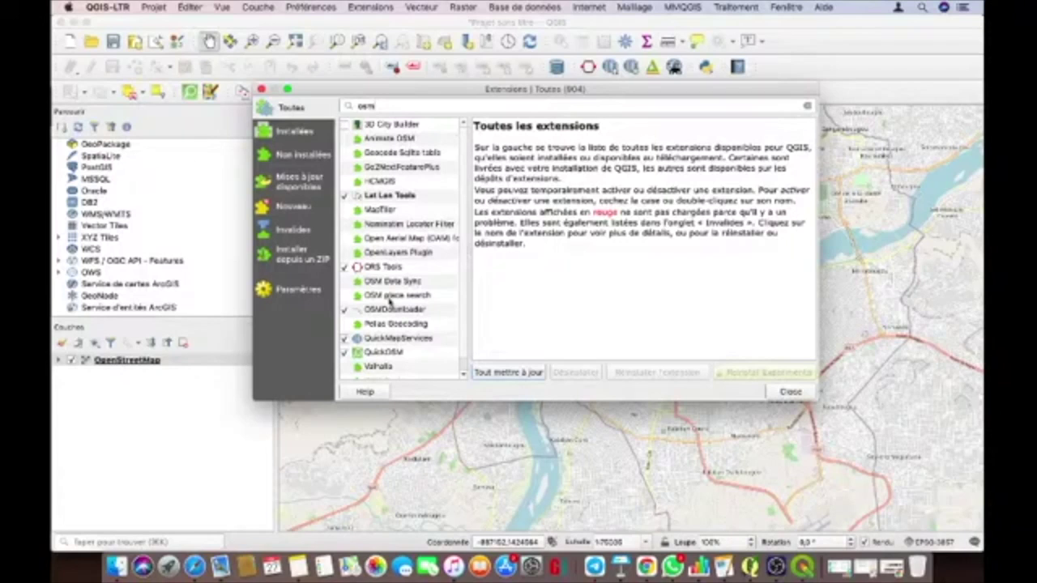
Review the OSM place search extension in an enlarged manager window and try to install it
click(392, 297)
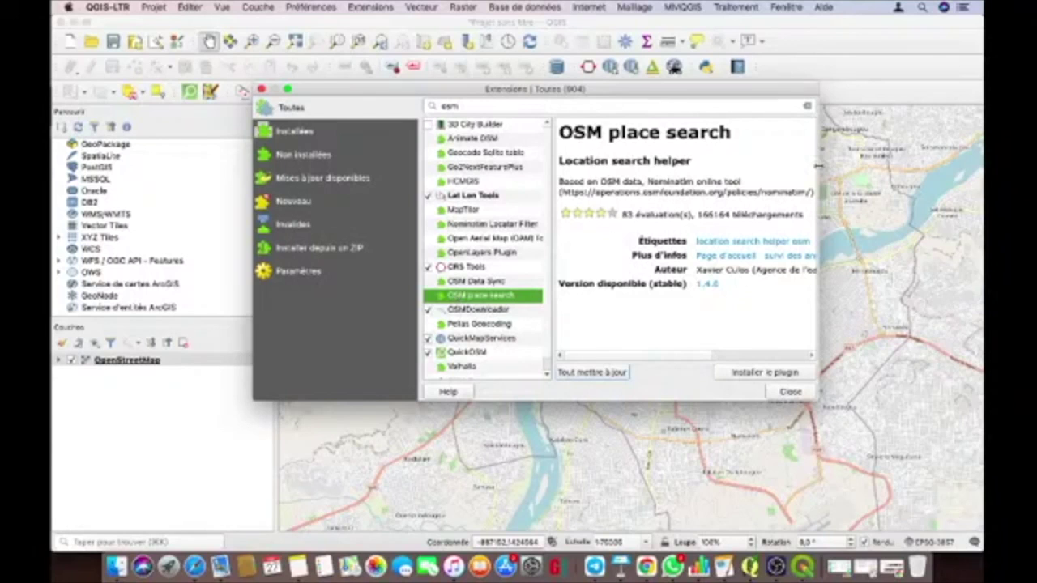
double_click(749, 89)
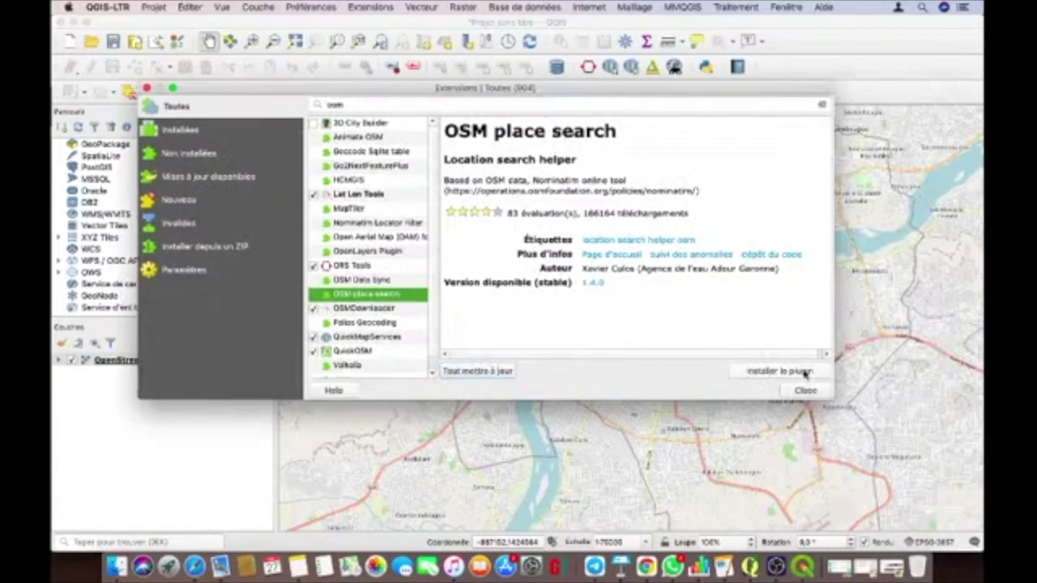
click(805, 372)
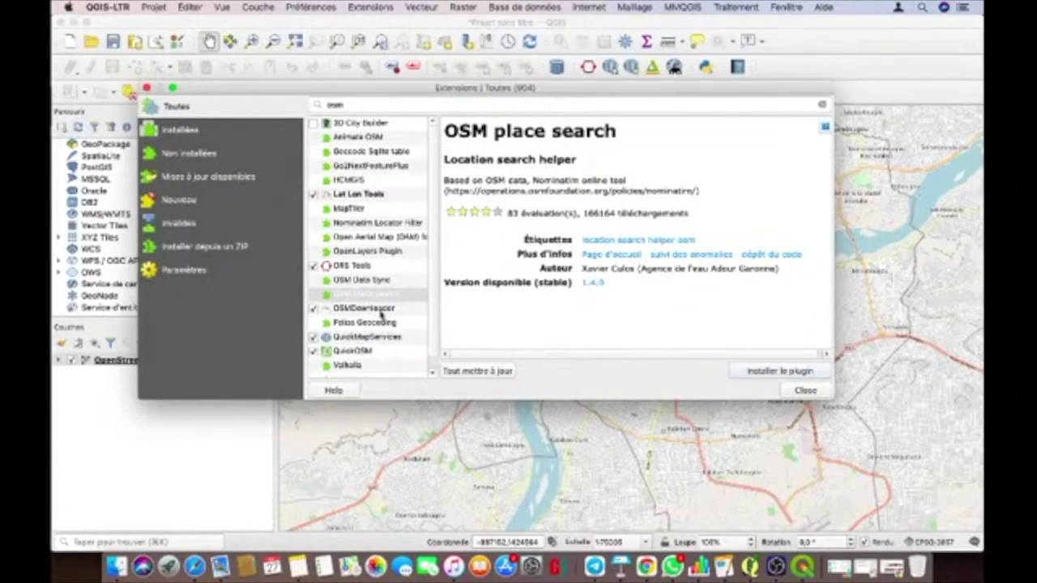
Review the descriptions of other OSM-related extensions, including MapTiler, Geocode Sqlite table, OSM Data Sync and Pelias Geocoding
click(354, 210)
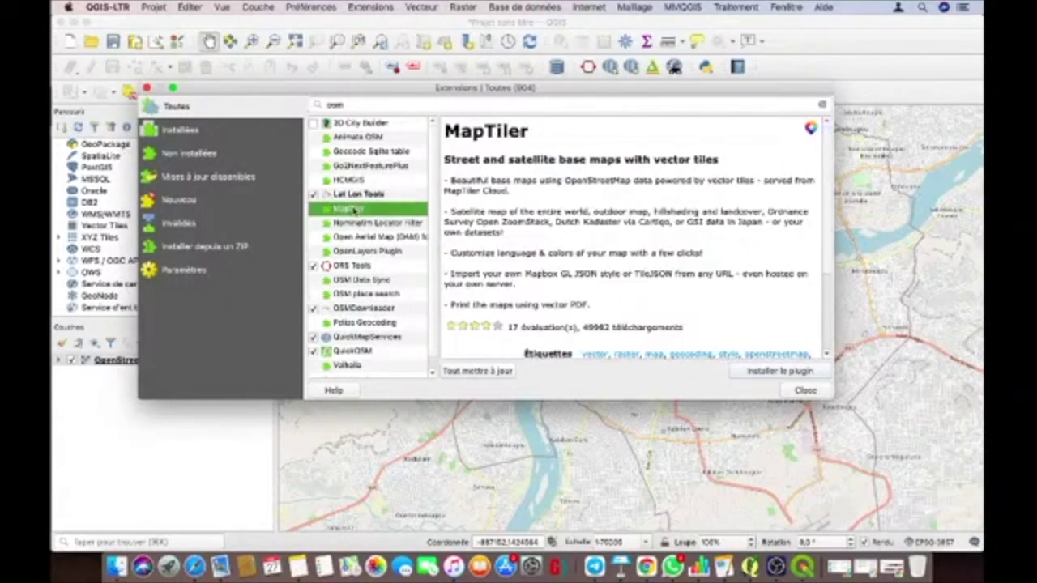
click(373, 152)
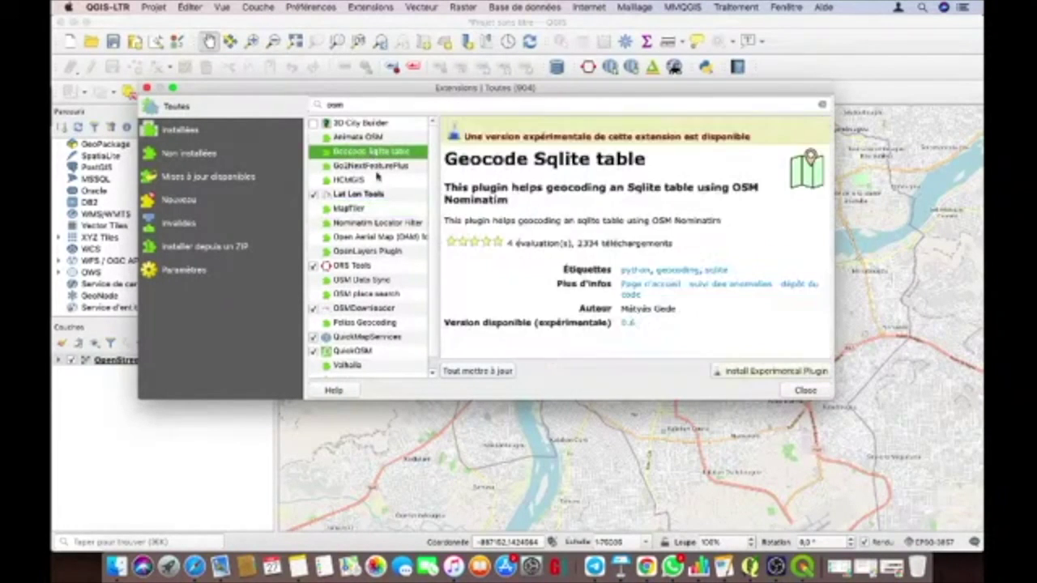
scroll(370, 251, down, 1)
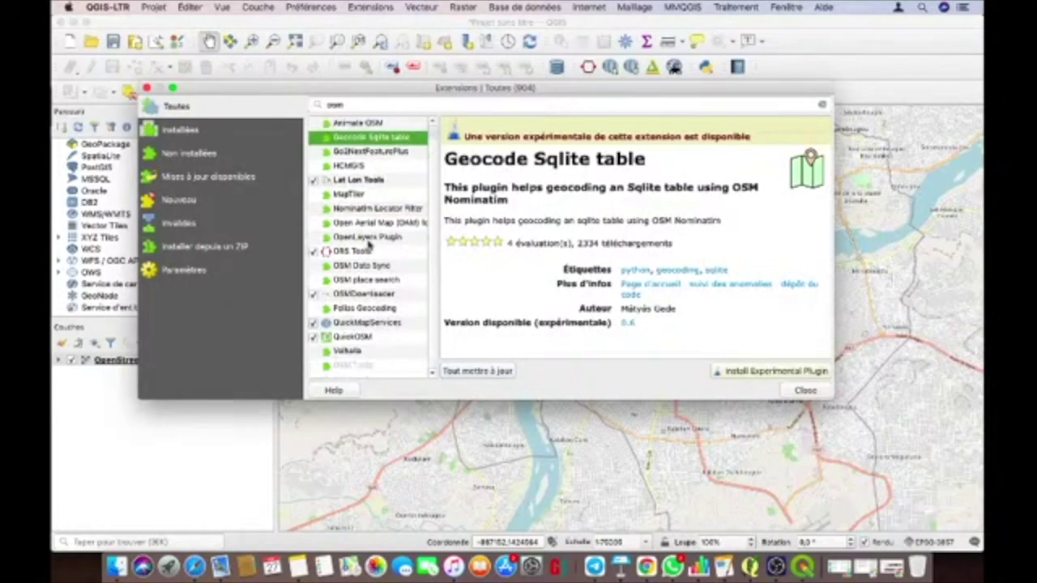
click(372, 266)
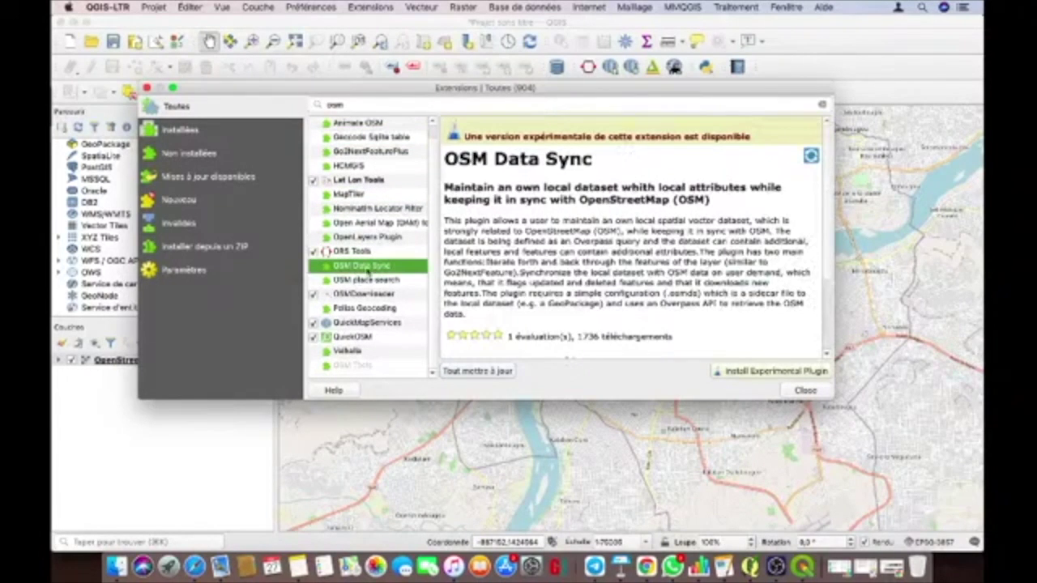
click(368, 293)
click(371, 311)
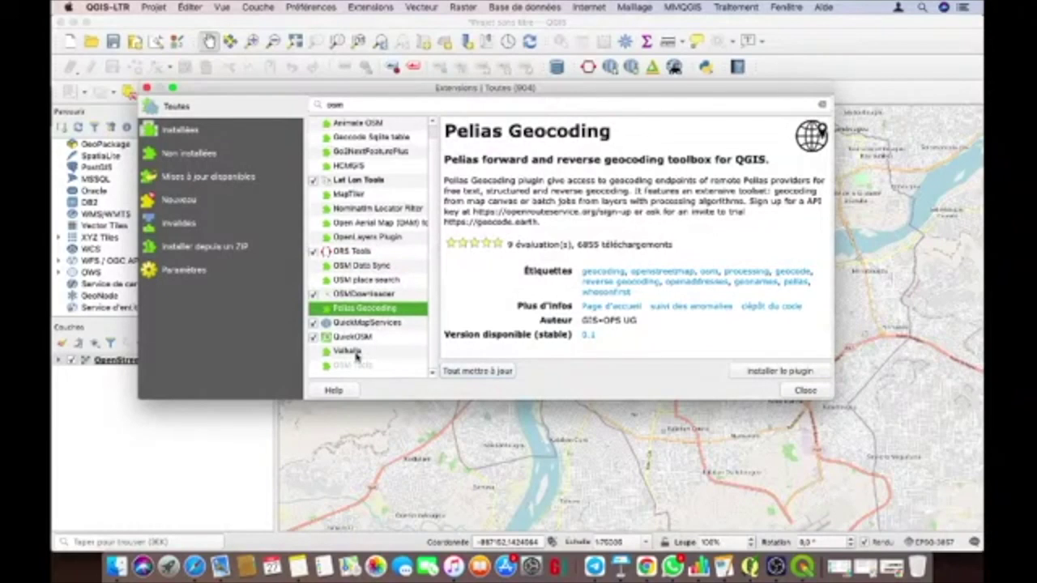
click(357, 267)
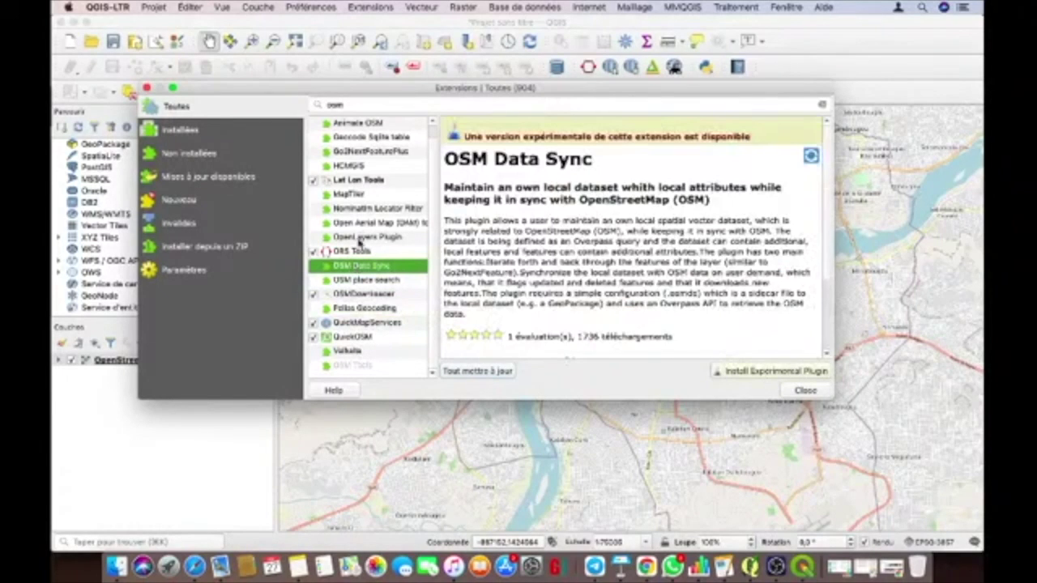
Install the experimental version of the OpenLayers Plugin
click(362, 240)
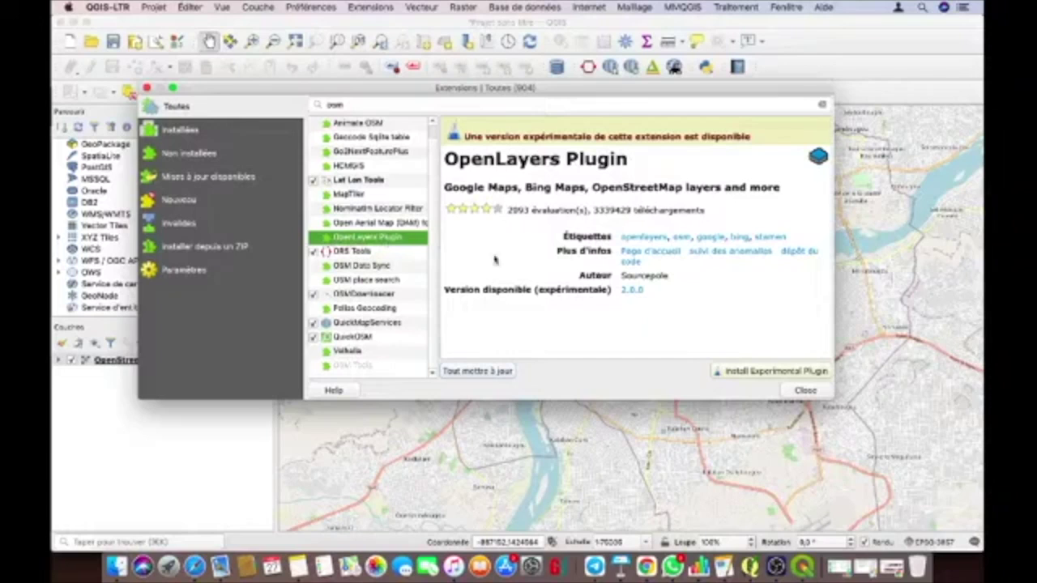
click(749, 373)
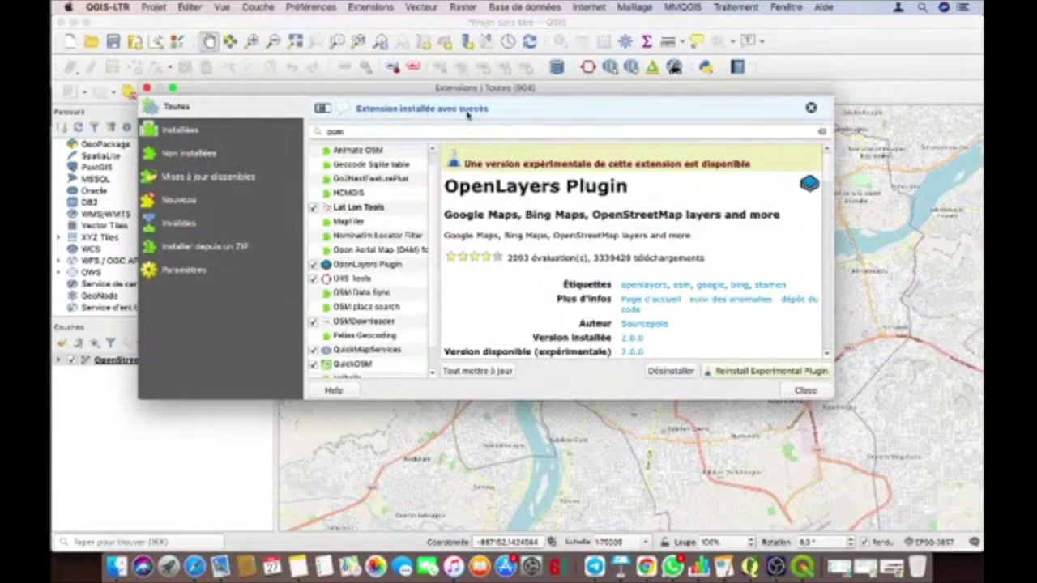
Check the OpenLayers Plugin's details among the installed extensions, return to the list of all extensions and close the manager
click(214, 131)
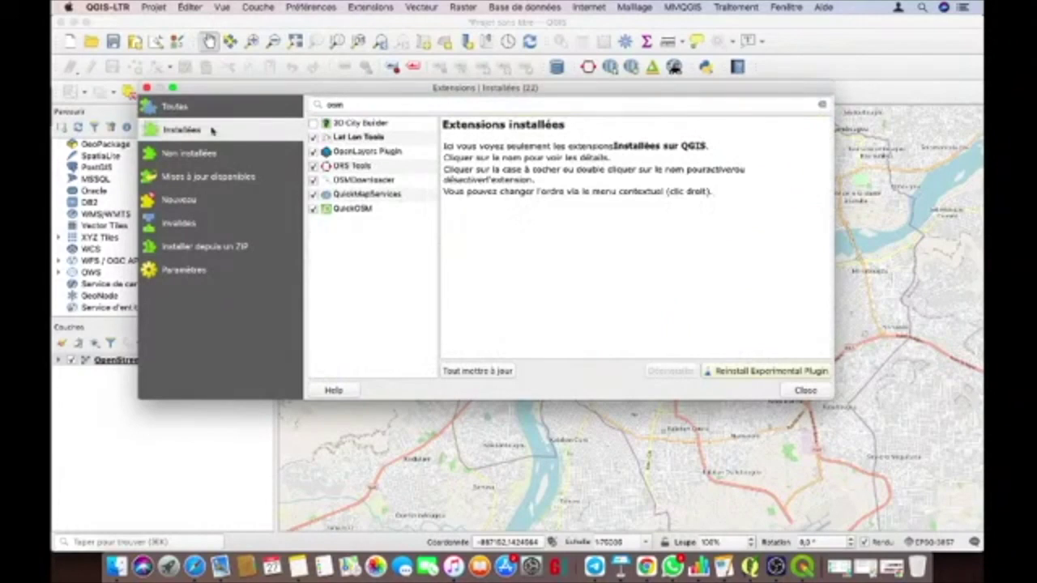
click(350, 153)
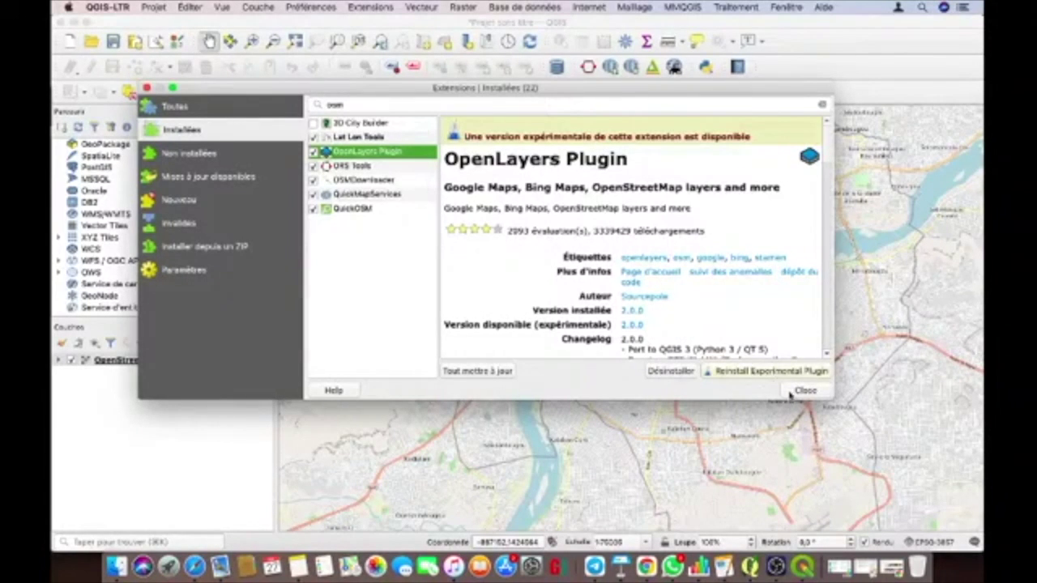
click(203, 107)
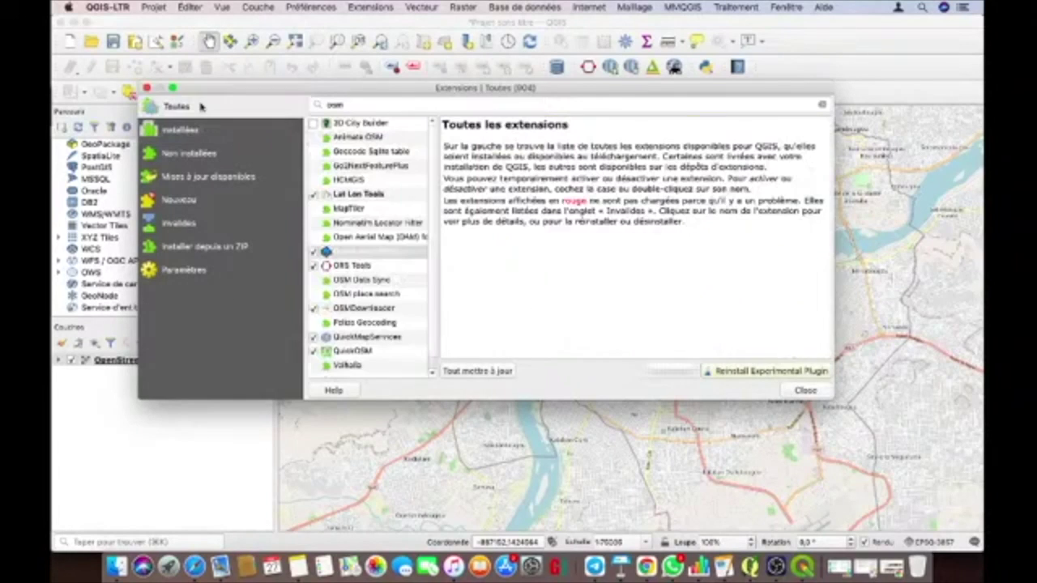
click(805, 390)
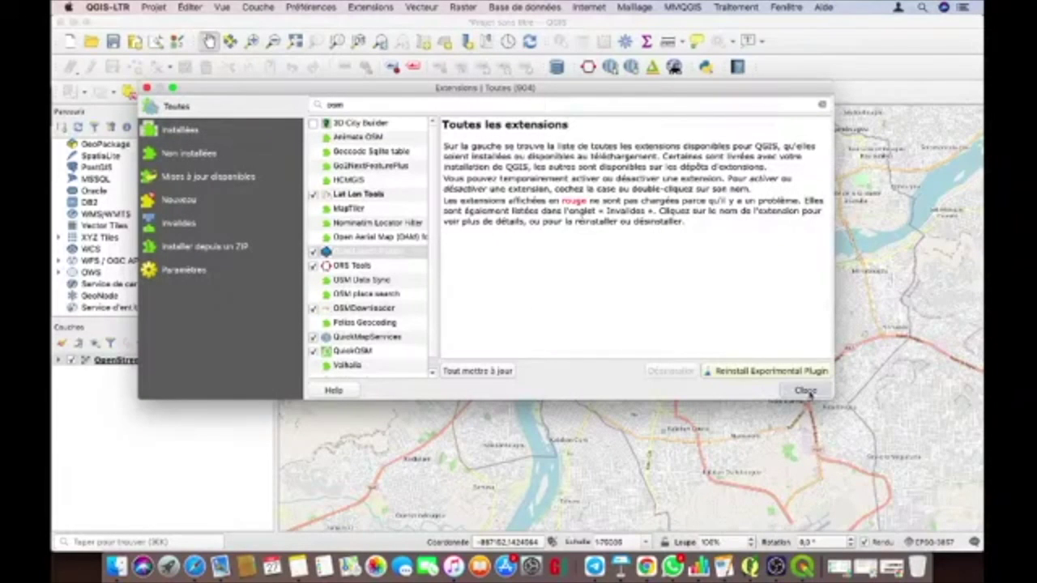